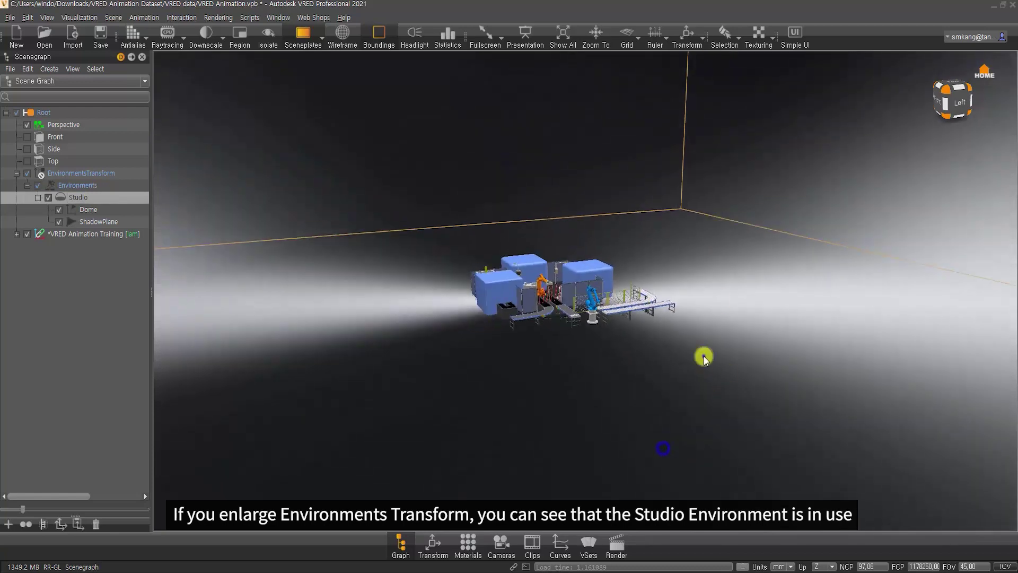
# Deselect the Studio environment and open the Asset Manager in a clear area over the scene.
pyautogui.moveTo(677, 298); pyautogui.dragTo(578, 304)
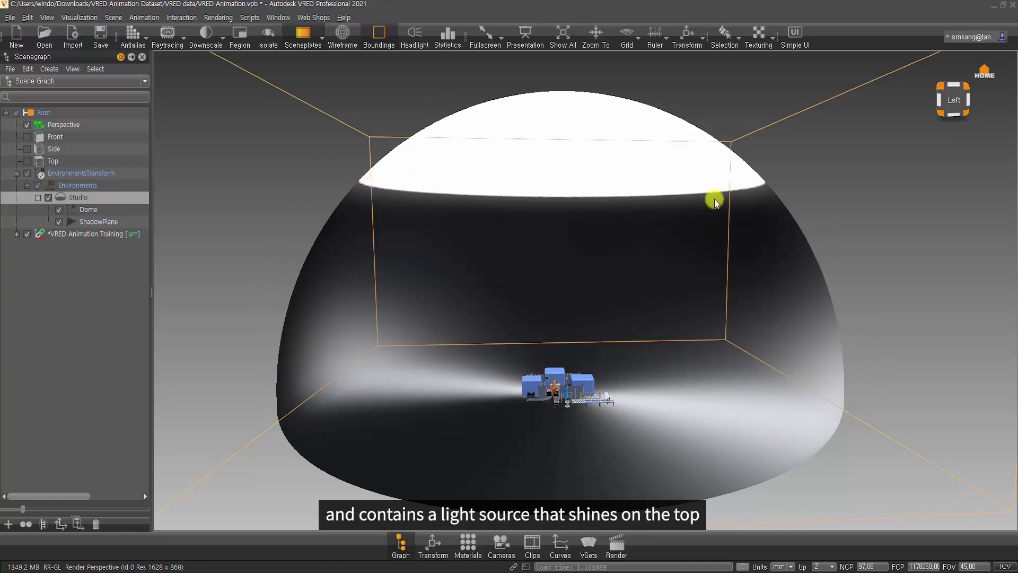
pyautogui.moveTo(530, 374); pyautogui.dragTo(617, 363)
pyautogui.scroll(10, 617, 363)
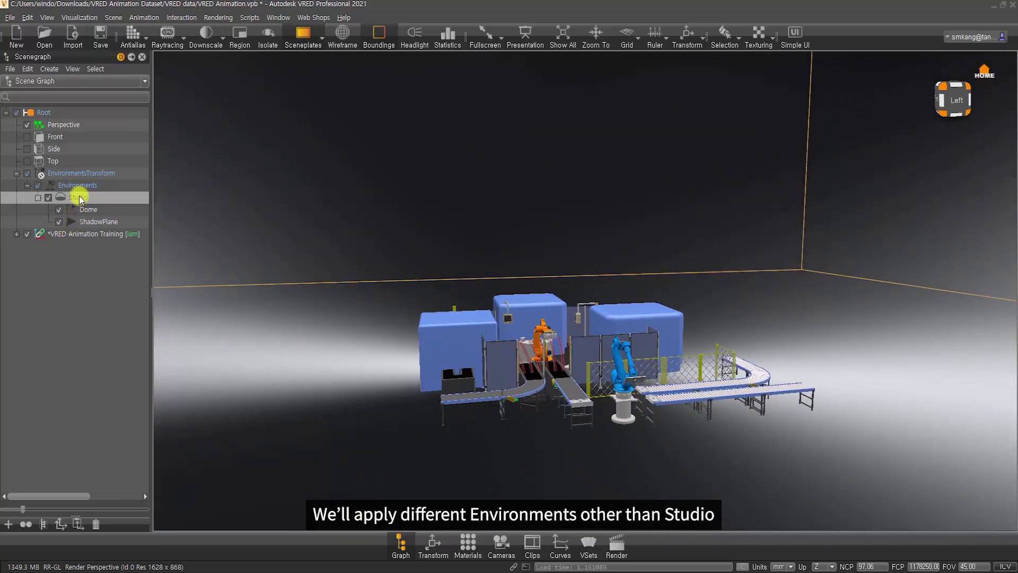
pyautogui.click(77, 288)
pyautogui.click(112, 17)
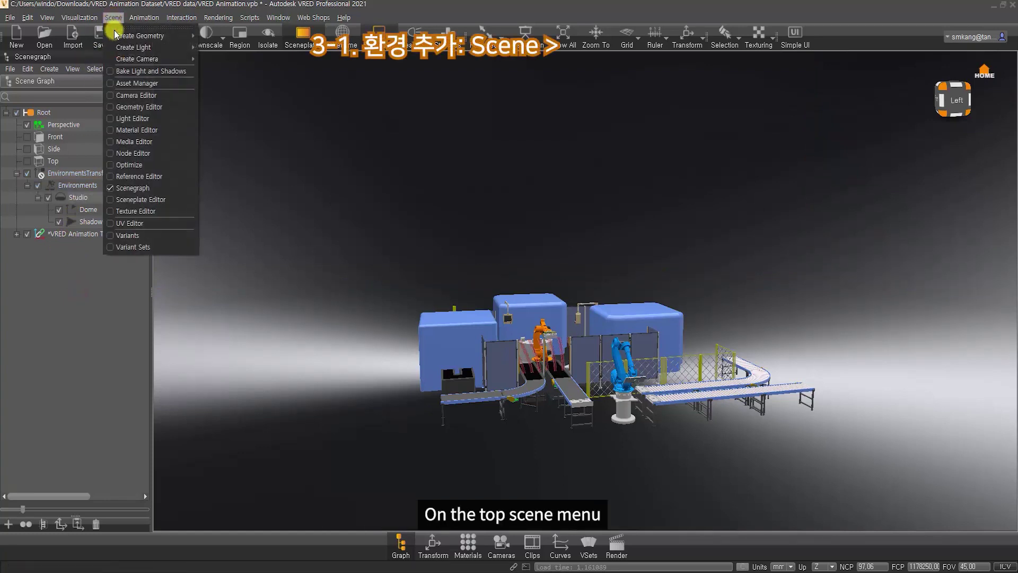
pyautogui.click(145, 84)
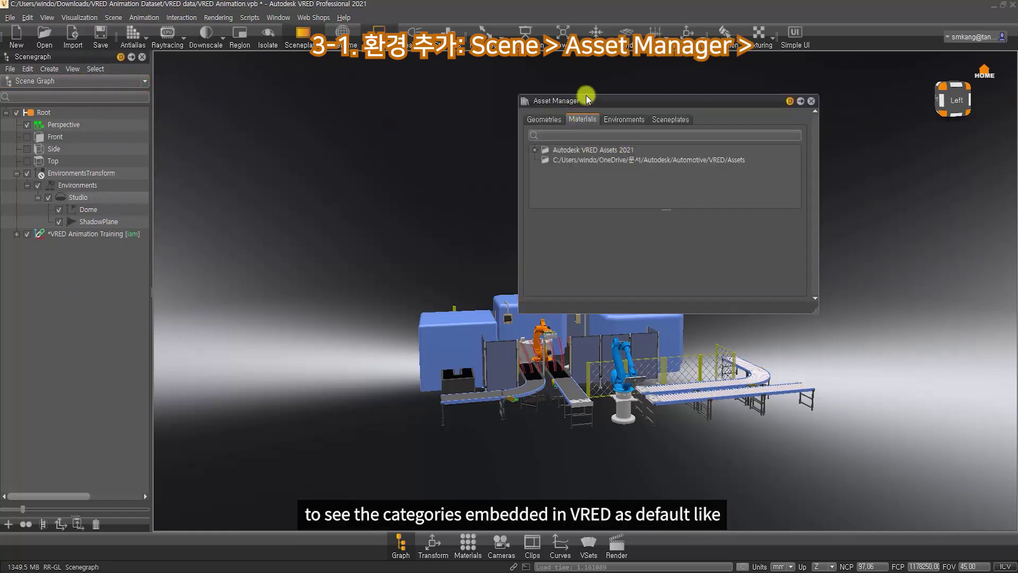
pyautogui.moveTo(583, 101); pyautogui.dragTo(370, 74)
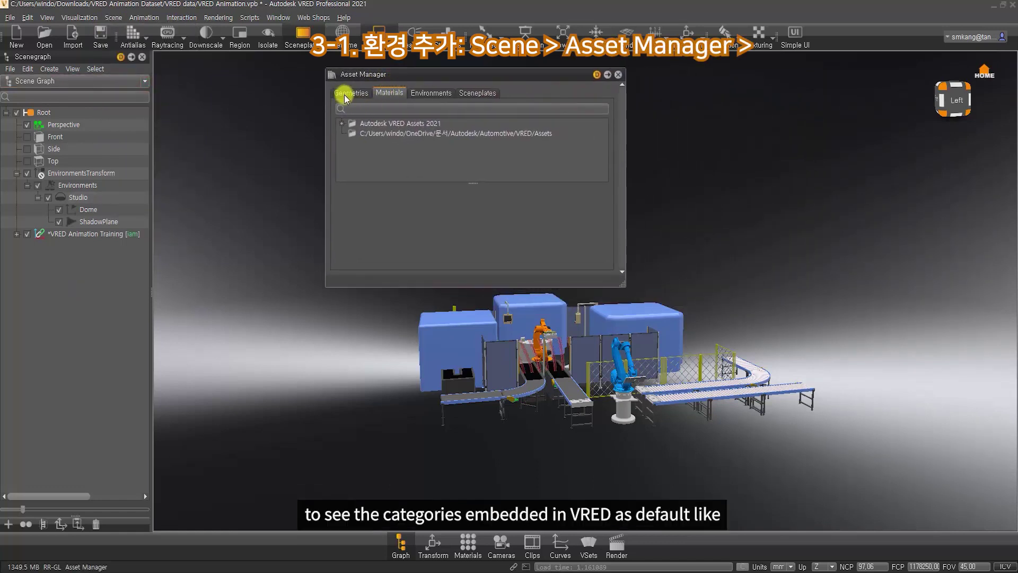
# Look through the Geometries, Materials and Sceneplates asset categories and show the Environments category.
pyautogui.click(351, 94)
pyautogui.click(386, 94)
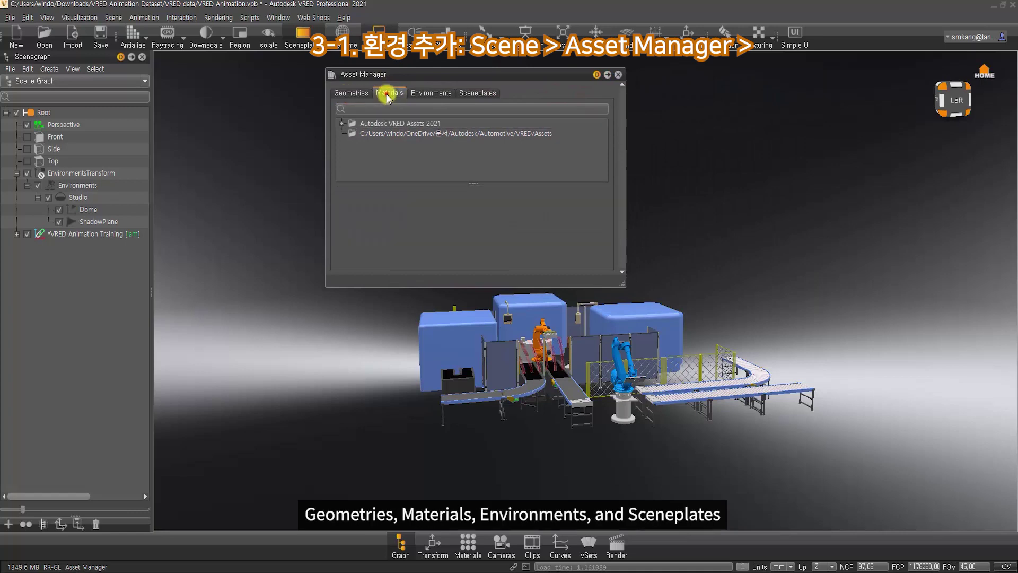
pyautogui.click(429, 95)
pyautogui.click(481, 95)
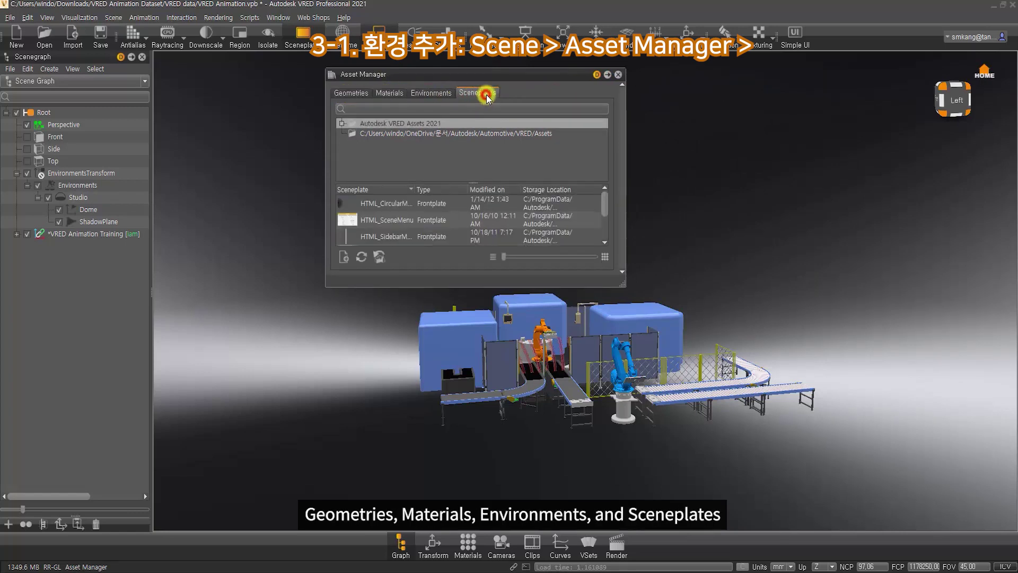
pyautogui.click(431, 94)
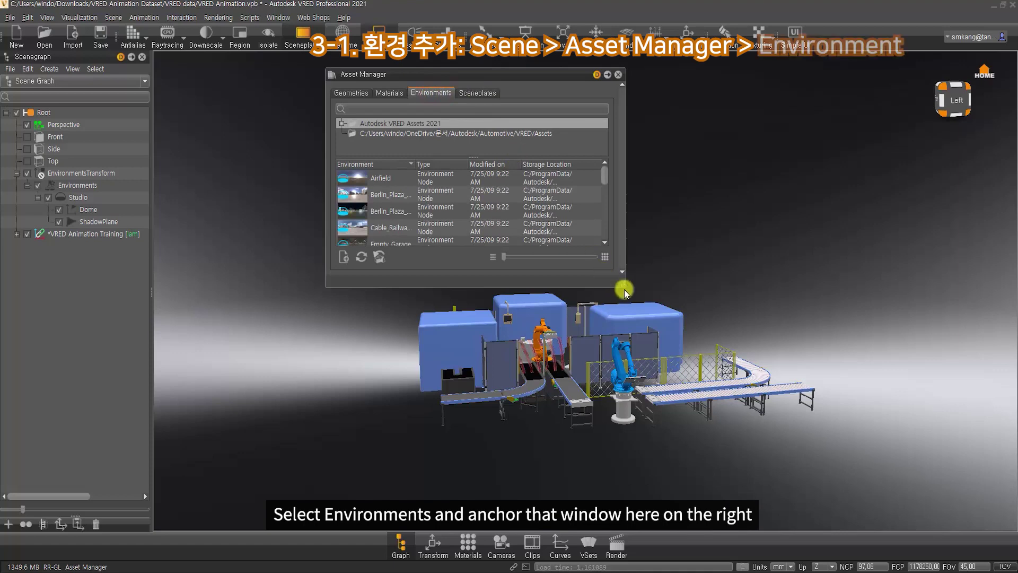
# Enlarge the Asset Manager, dock it beside the viewport and show the environments as large thumbnails.
pyautogui.moveTo(623, 286); pyautogui.dragTo(672, 447)
pyautogui.moveTo(517, 76); pyautogui.dragTo(601, 94)
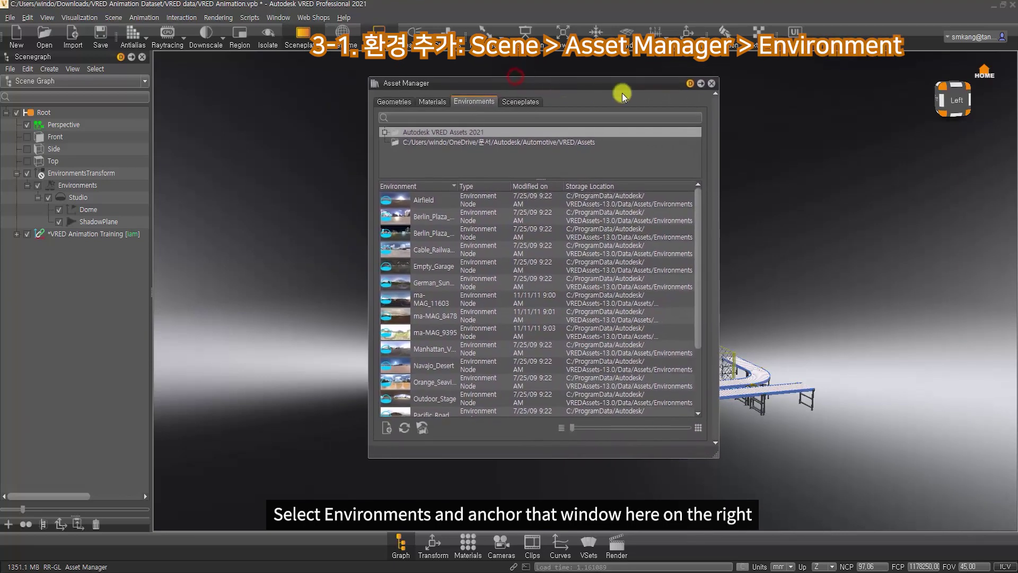
pyautogui.click(702, 85)
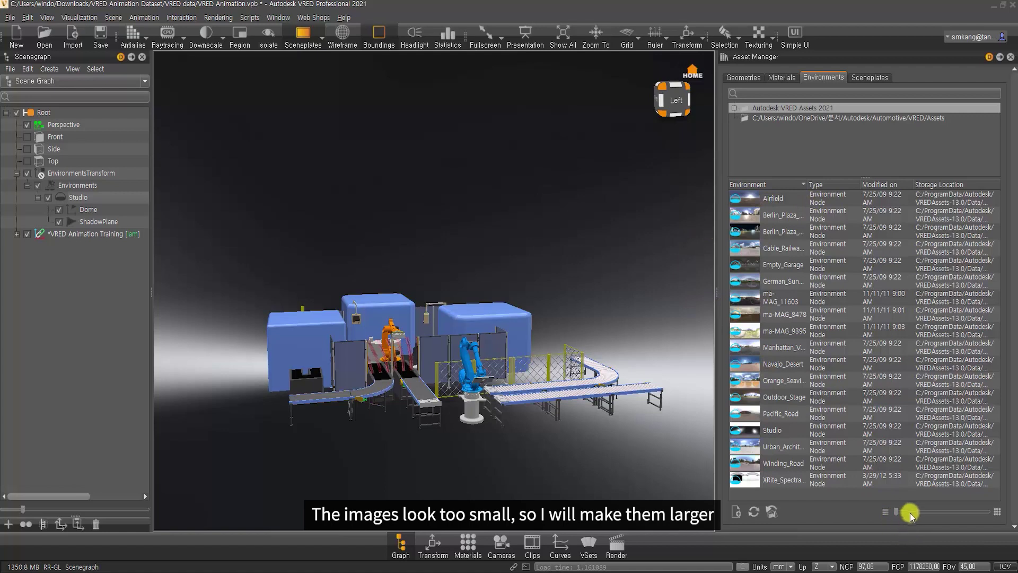
pyautogui.moveTo(895, 511); pyautogui.dragTo(927, 514)
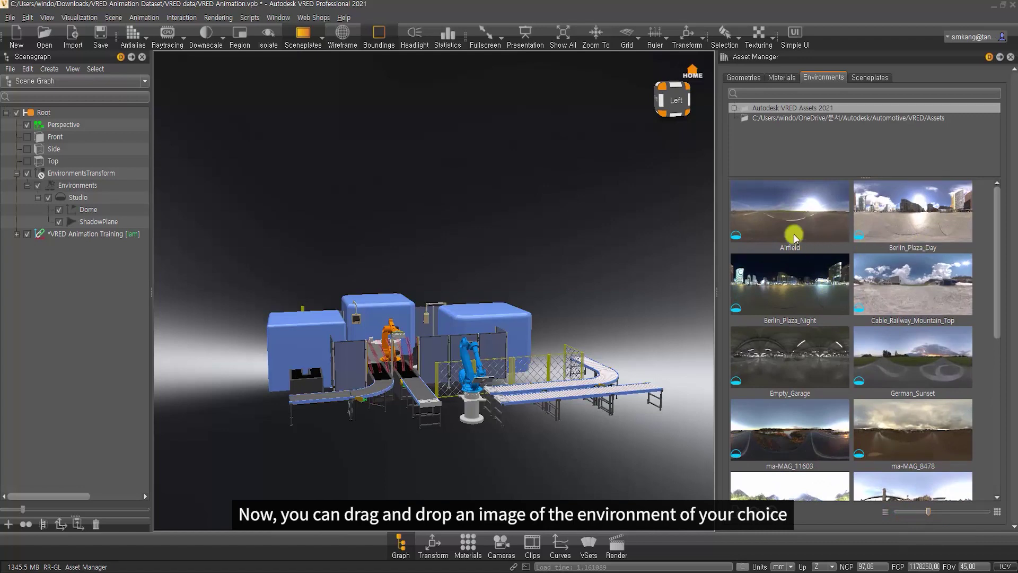
# Apply the Airfield environment from the Autodesk VRED Assets 2021 library to the production line scene.
pyautogui.moveTo(493, 321); pyautogui.dragTo(536, 313, button='middle')
pyautogui.moveTo(452, 367); pyautogui.dragTo(499, 390)
pyautogui.moveTo(555, 317); pyautogui.dragTo(553, 270, button='middle')
pyautogui.moveTo(549, 295); pyautogui.dragTo(553, 334, button='right')
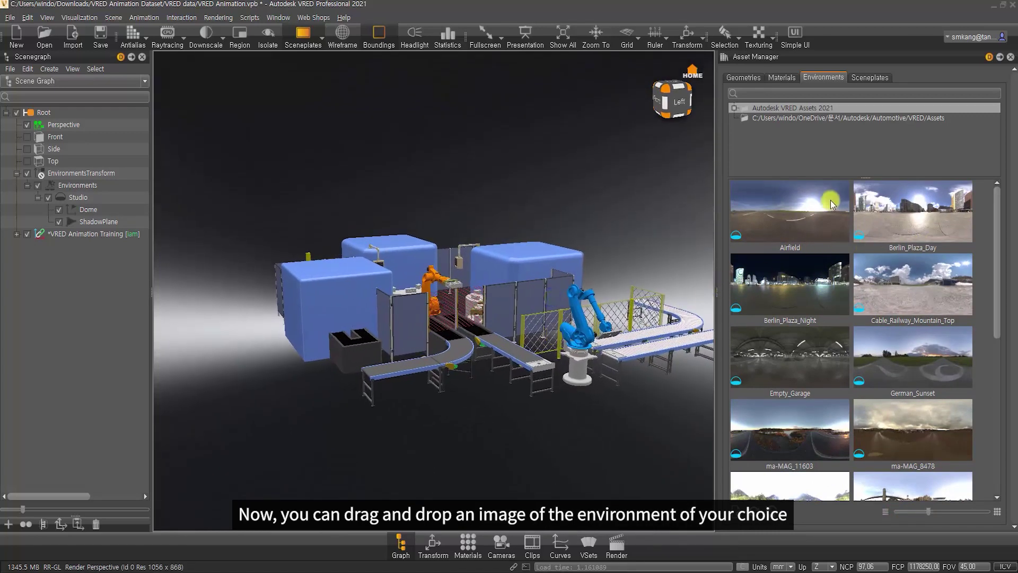
pyautogui.click(817, 219)
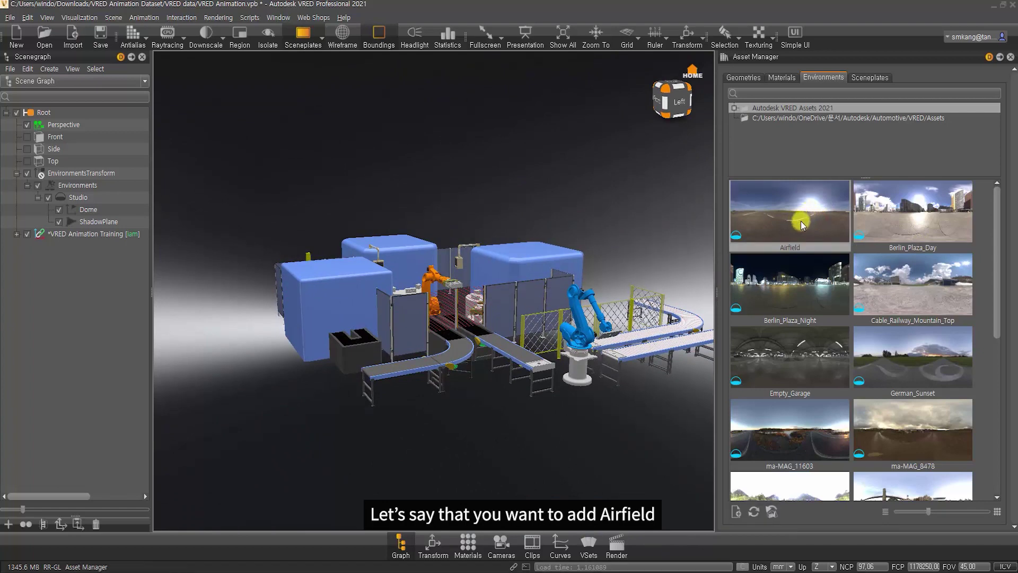
pyautogui.moveTo(804, 217); pyautogui.dragTo(480, 175)
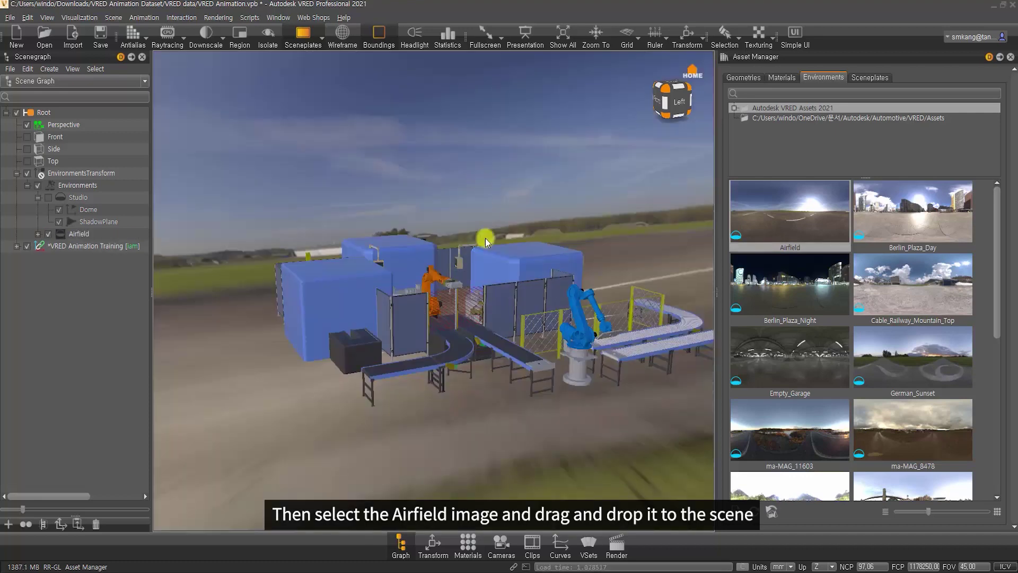
# Apply the Berlin_Plaza_Day environment to the scene as its background.
pyautogui.moveTo(485, 237); pyautogui.dragTo(568, 265)
pyautogui.doubleClick(931, 215)
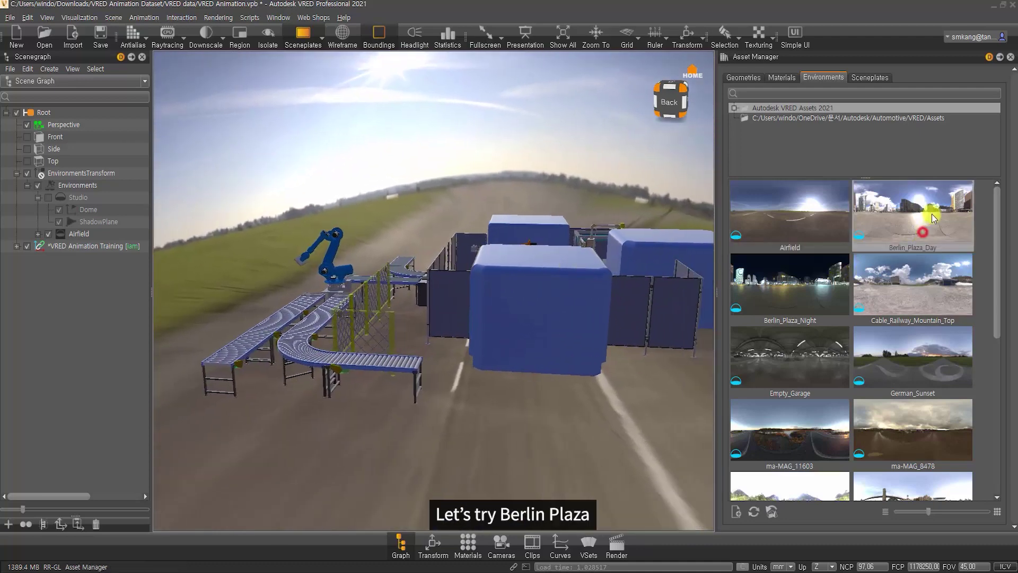
pyautogui.moveTo(930, 220); pyautogui.dragTo(434, 159)
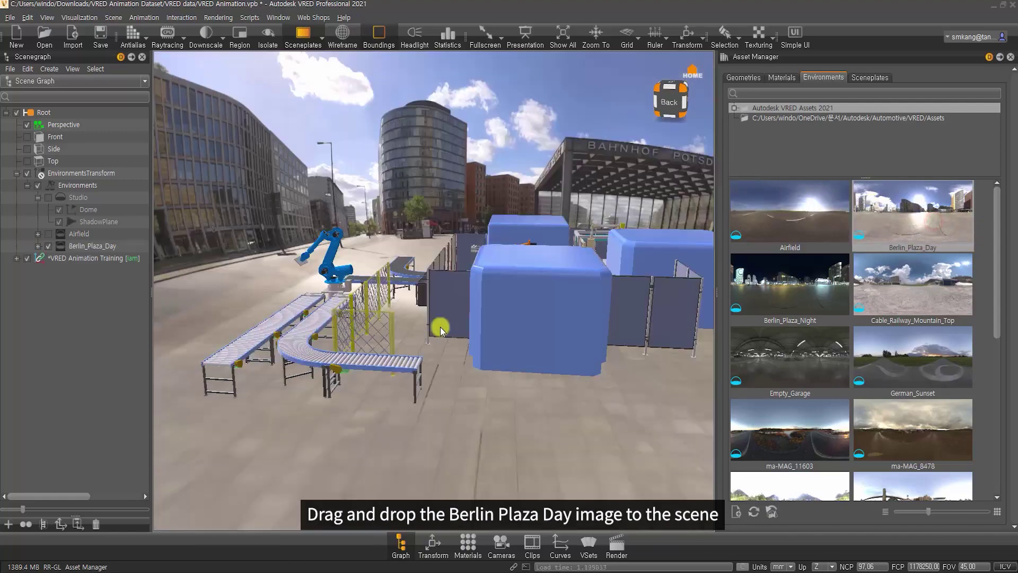
# Check the model's look in the plaza setting and apply the Empty_Garage environment to the scene.
pyautogui.moveTo(301, 327); pyautogui.dragTo(635, 349)
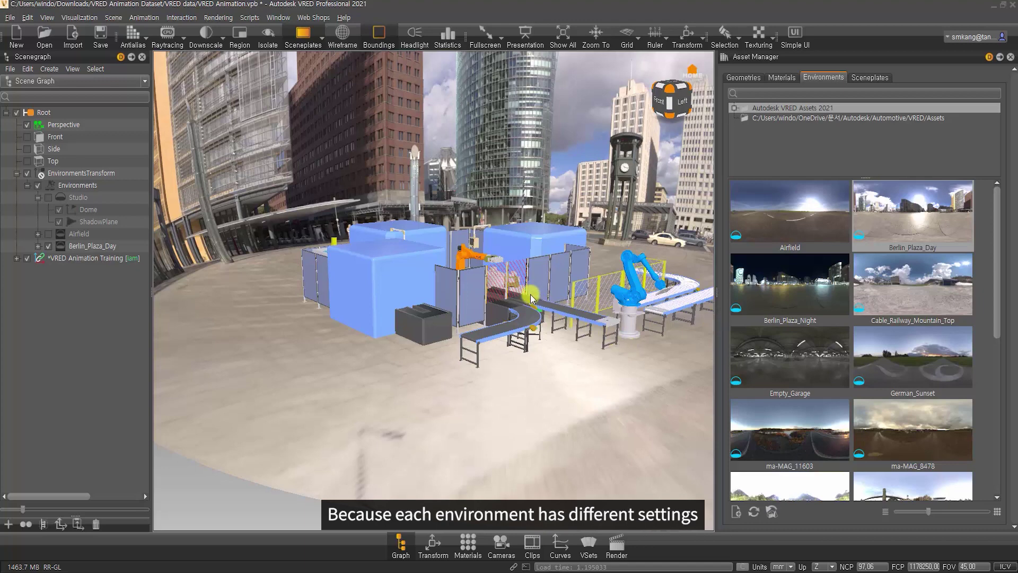
pyautogui.moveTo(533, 300); pyautogui.dragTo(548, 295)
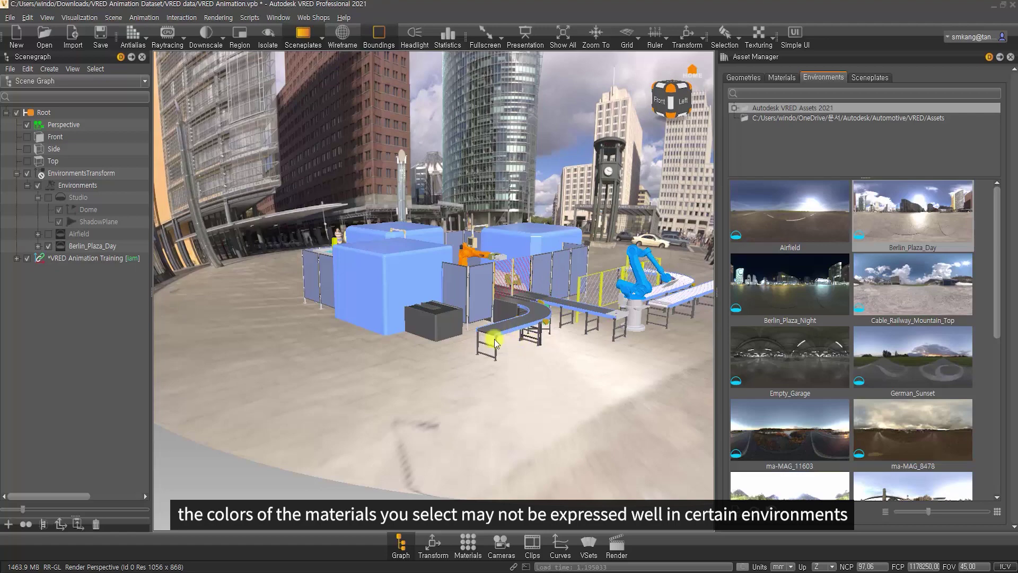
pyautogui.moveTo(520, 334)
pyautogui.mouseDown()
pyautogui.moveTo(539, 332)
pyautogui.moveTo(505, 332)
pyautogui.mouseUp()
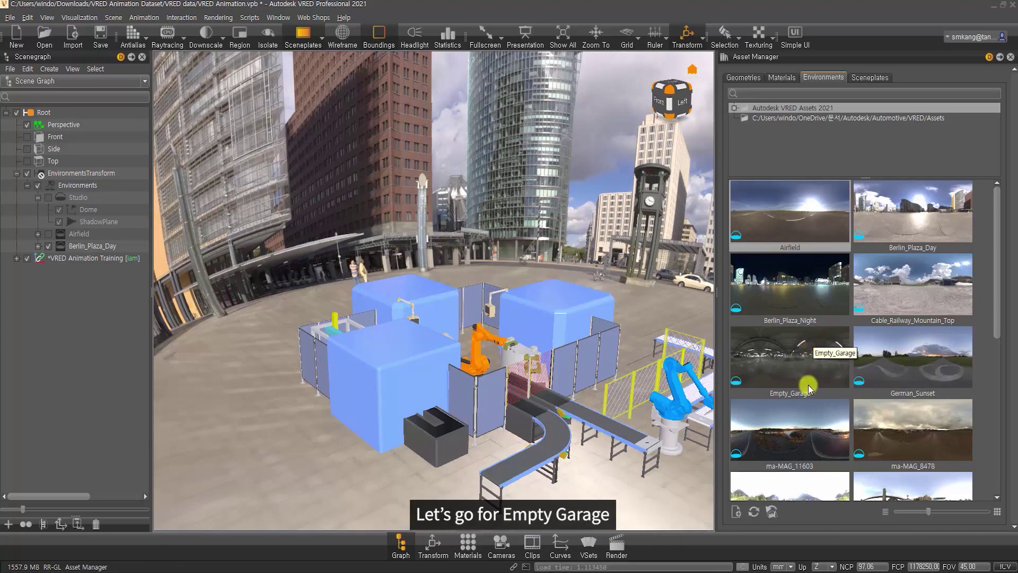
pyautogui.click(803, 359)
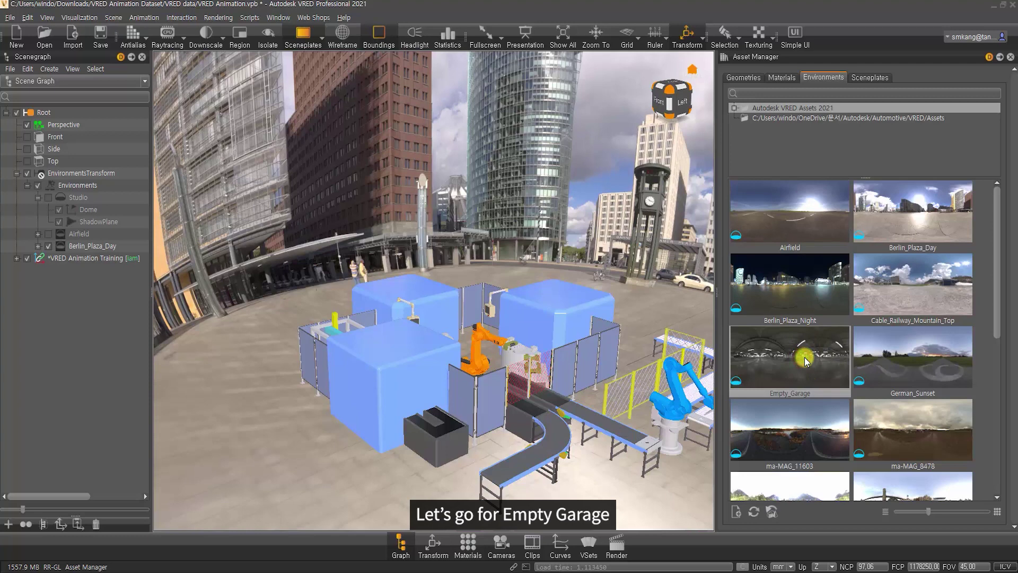
pyautogui.moveTo(805, 360); pyautogui.dragTo(584, 202)
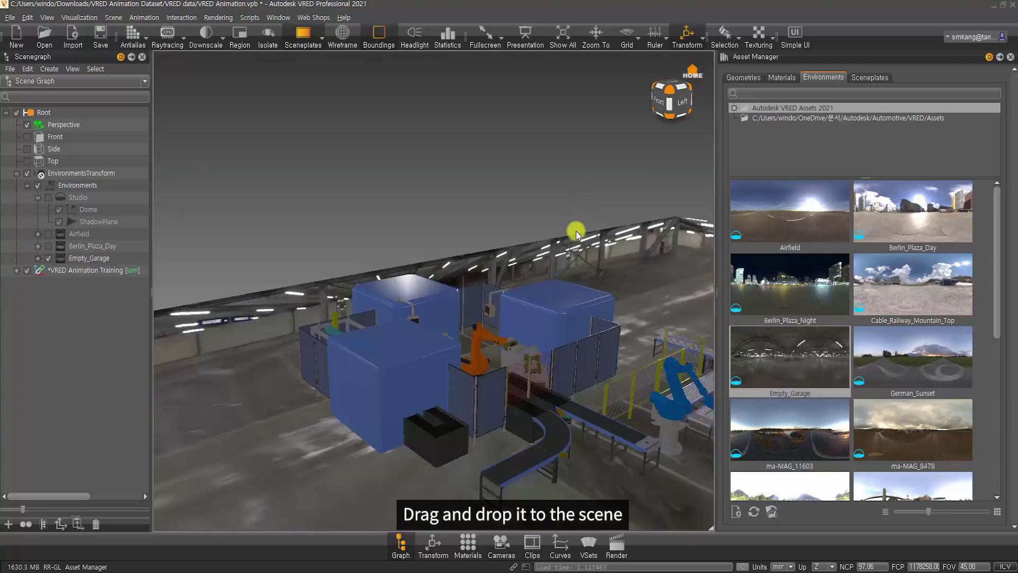
# Examine the size of the production line against the Empty_Garage background from several angles.
pyautogui.moveTo(569, 281); pyautogui.dragTo(398, 240, button='middle')
pyautogui.moveTo(399, 240); pyautogui.dragTo(504, 222, button='right')
pyautogui.moveTo(531, 216); pyautogui.dragTo(601, 235)
pyautogui.moveTo(601, 235); pyautogui.dragTo(563, 225, button='right')
pyautogui.moveTo(441, 270); pyautogui.dragTo(533, 395, button='right')
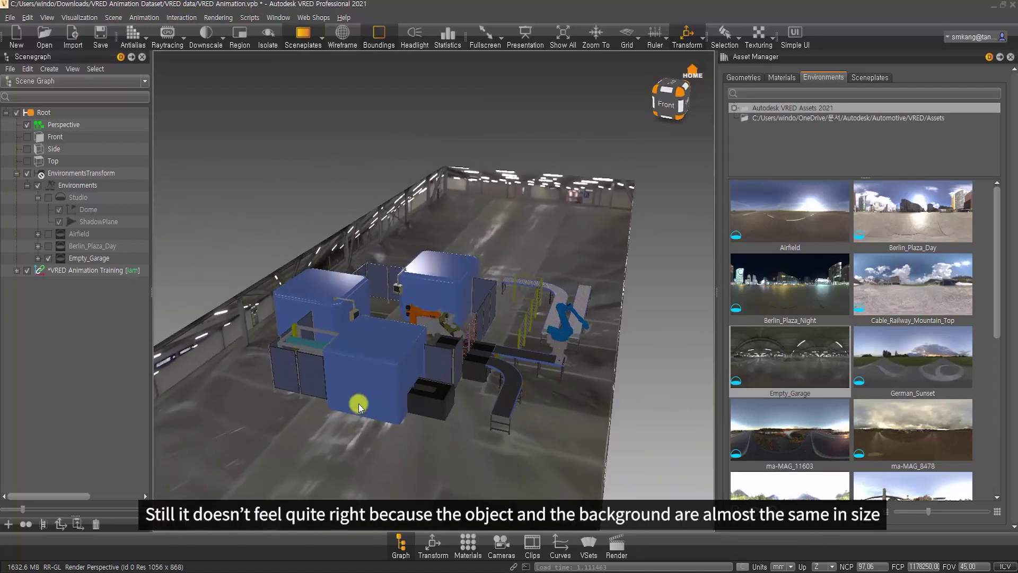
pyautogui.moveTo(485, 360); pyautogui.dragTo(557, 354, button='middle')
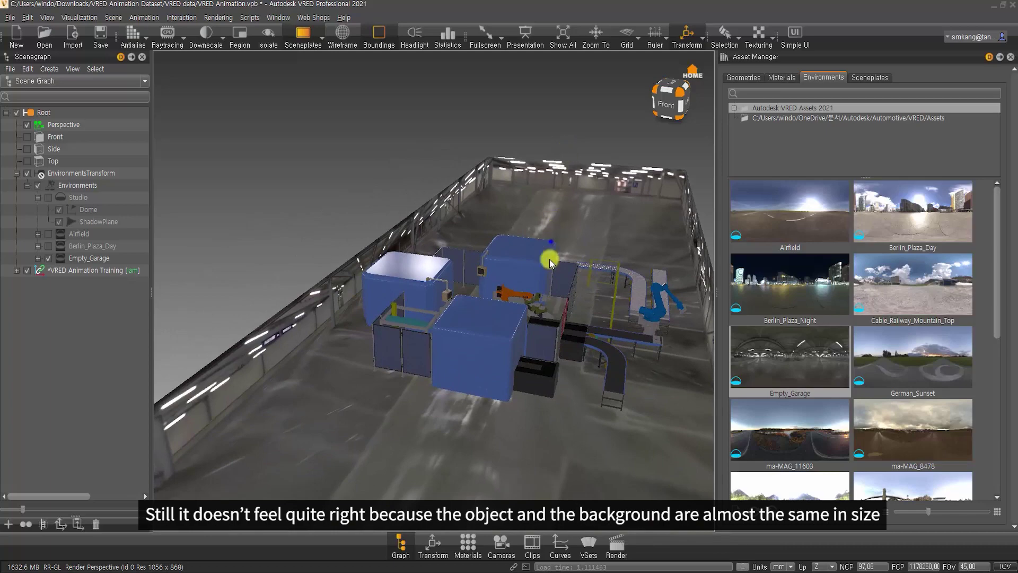
pyautogui.moveTo(551, 242); pyautogui.dragTo(484, 355, button='right')
pyautogui.moveTo(484, 354); pyautogui.dragTo(444, 415)
pyautogui.moveTo(443, 416); pyautogui.dragTo(468, 332, button='right')
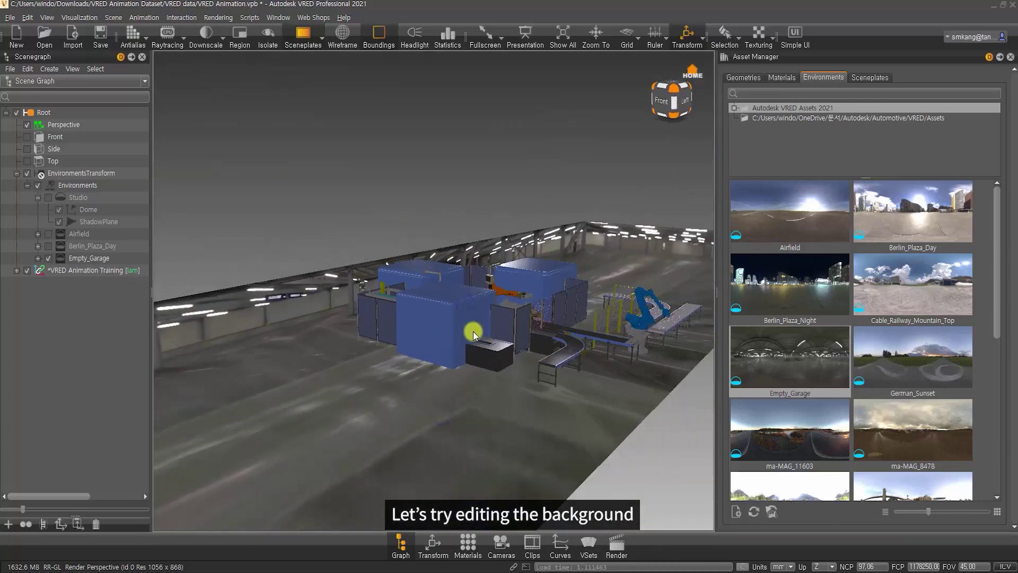
pyautogui.moveTo(430, 396); pyautogui.dragTo(428, 343, button='right')
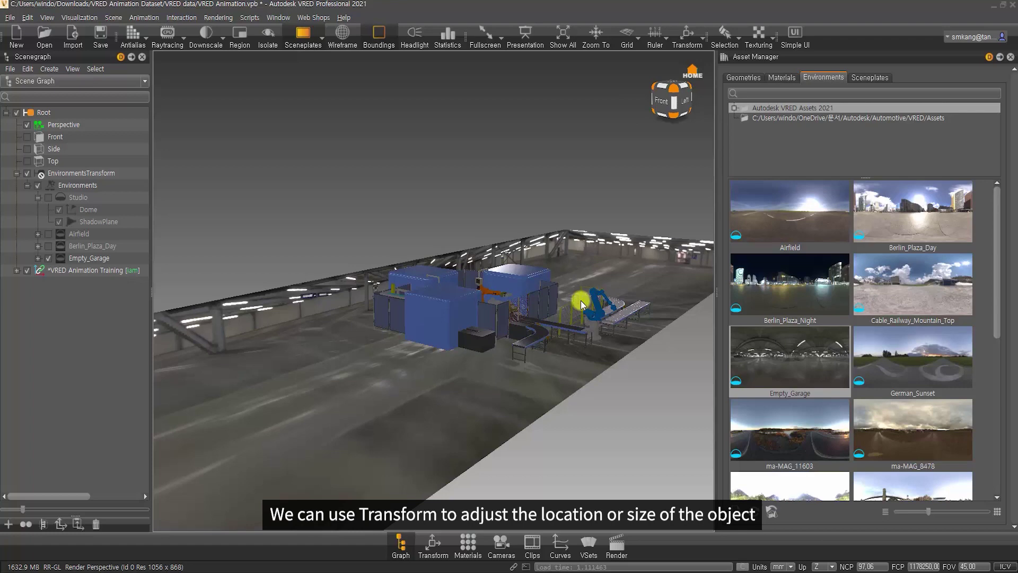
# Move the Environments node with the Translation Manipulator to about X -1808 and Y -581.
pyautogui.click(701, 44)
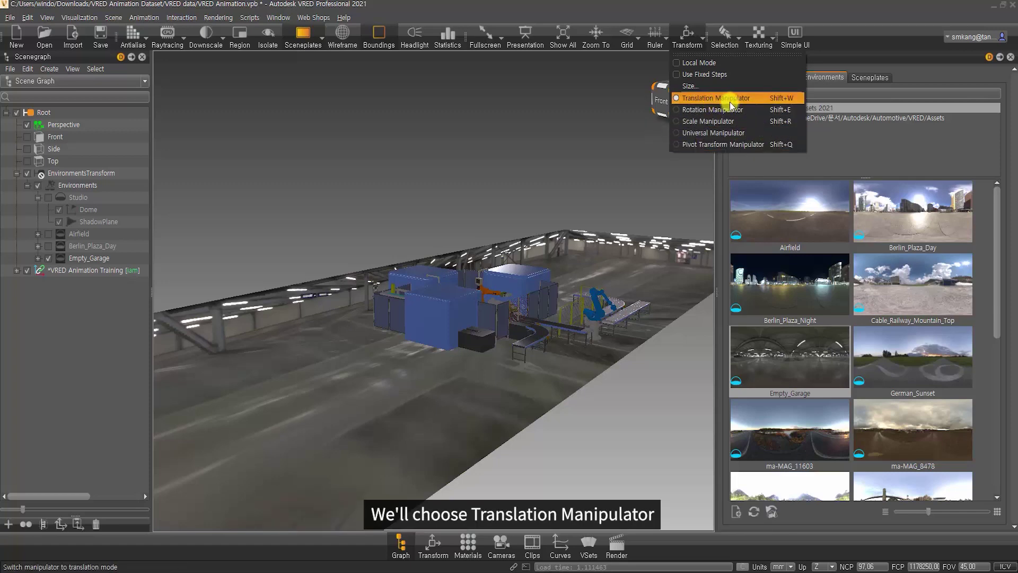
pyautogui.click(775, 100)
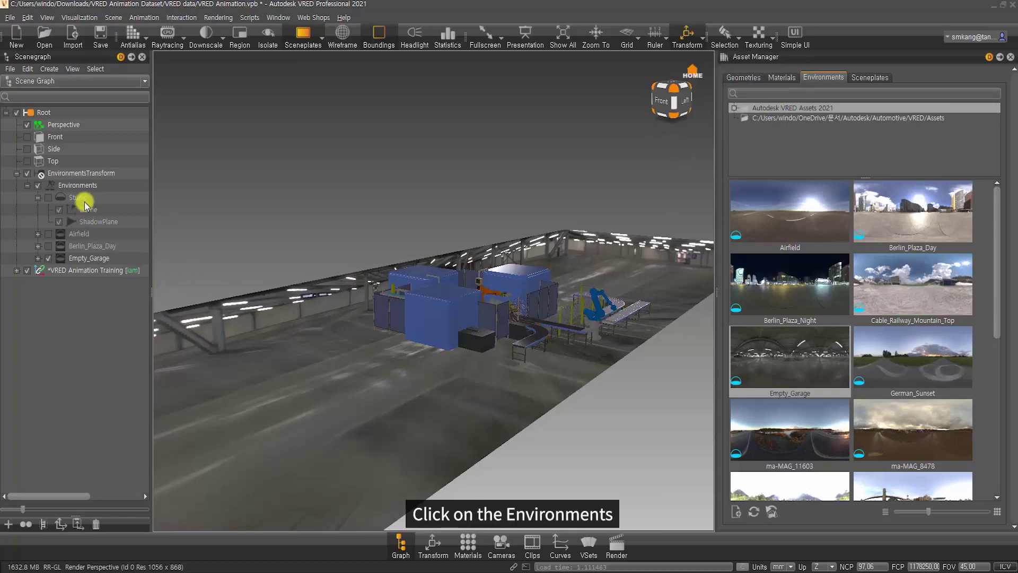
pyautogui.click(80, 185)
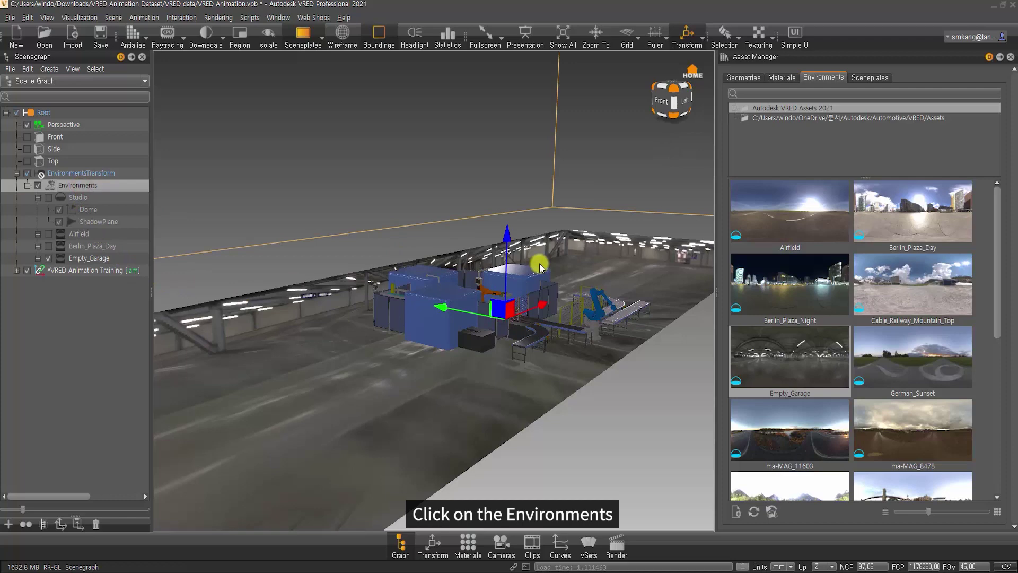
pyautogui.keyDown('alt'); pyautogui.moveTo(550, 437); pyautogui.dragTo(633, 186, button='right'); pyautogui.keyUp('alt')
pyautogui.keyDown('alt'); pyautogui.moveTo(532, 235); pyautogui.dragTo(504, 501, button='right'); pyautogui.keyUp('alt')
pyautogui.keyDown('alt'); pyautogui.moveTo(519, 374); pyautogui.dragTo(502, 350, button='right'); pyautogui.keyUp('alt')
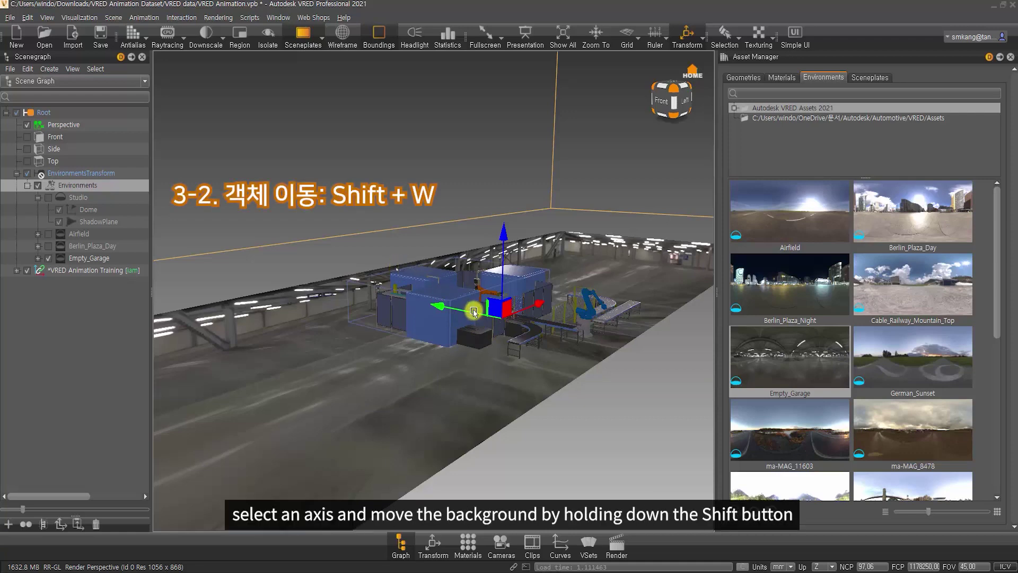
pyautogui.moveTo(531, 307); pyautogui.dragTo(555, 430)
pyautogui.moveTo(446, 321); pyautogui.dragTo(434, 343)
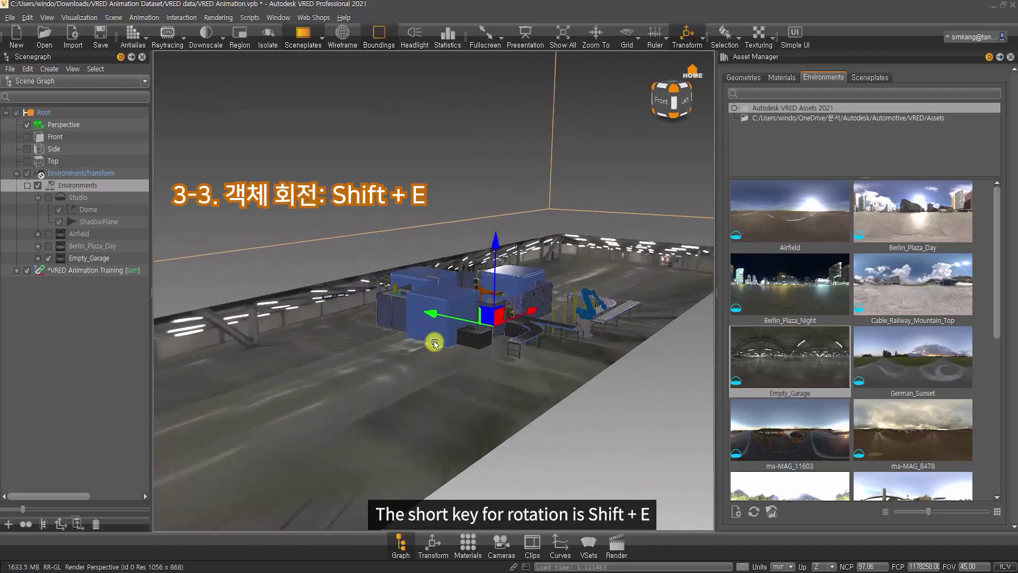
# Rotate the Environments node with the Rotation Manipulator to about 19 degrees in X and 3.3 degrees in Y.
pyautogui.hotkey('shift', 'e')
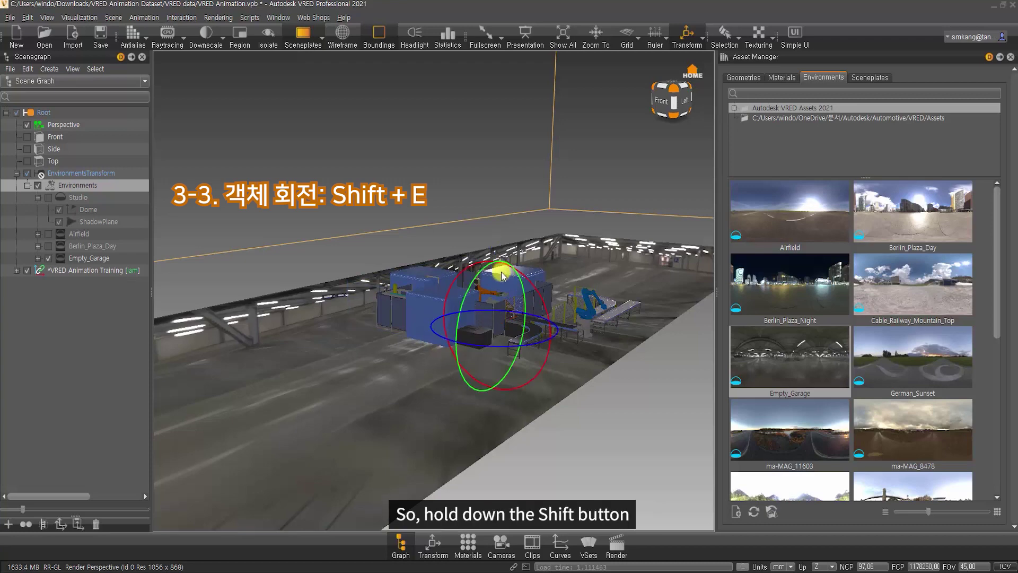
pyautogui.moveTo(482, 269); pyautogui.dragTo(548, 303)
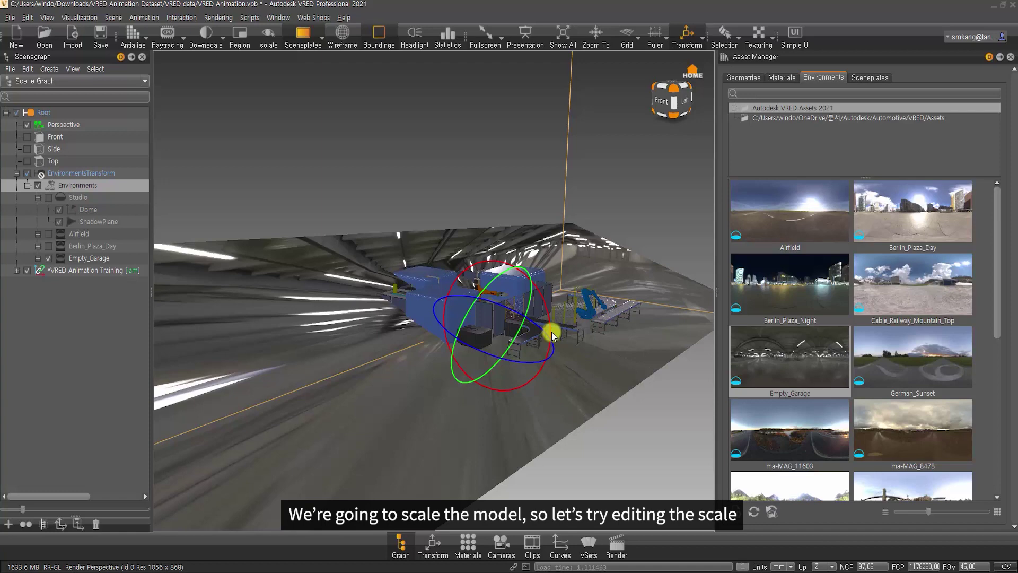
# Open the Transform editor for the Environments node, move it aside and bring its Translation settings into view.
pyautogui.click(433, 546)
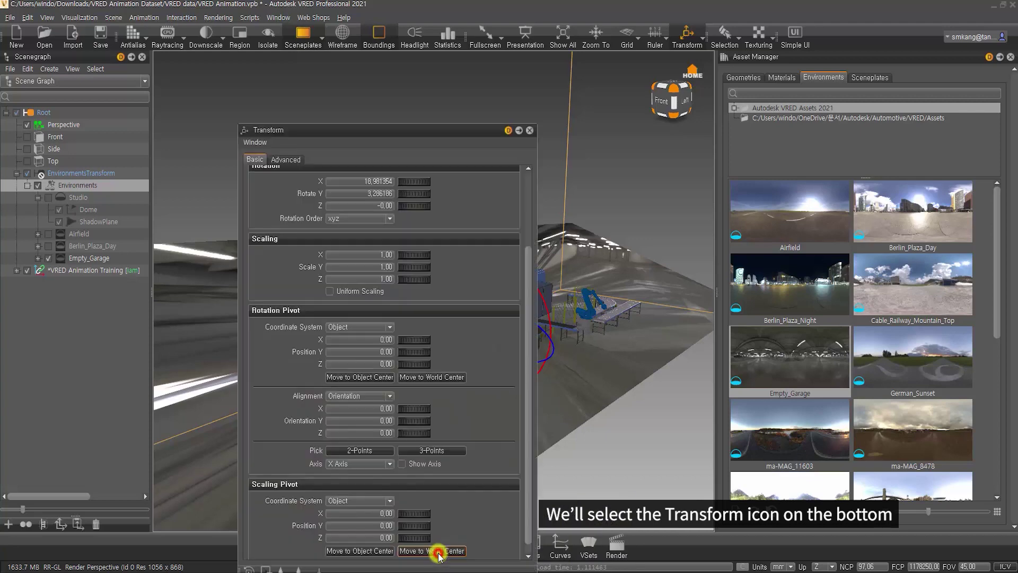
pyautogui.moveTo(347, 131); pyautogui.dragTo(520, 73)
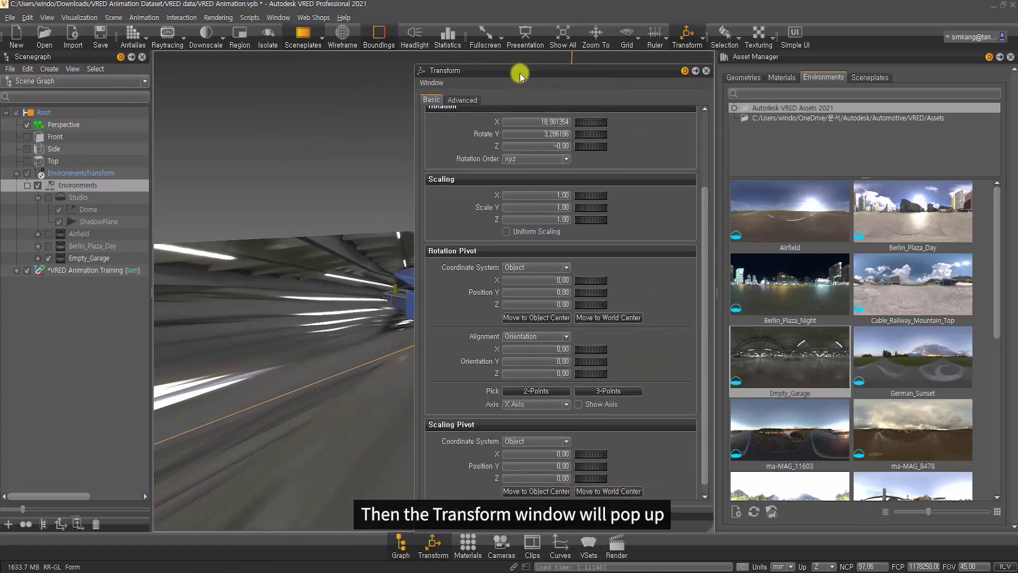
pyautogui.moveTo(706, 210); pyautogui.dragTo(734, 109)
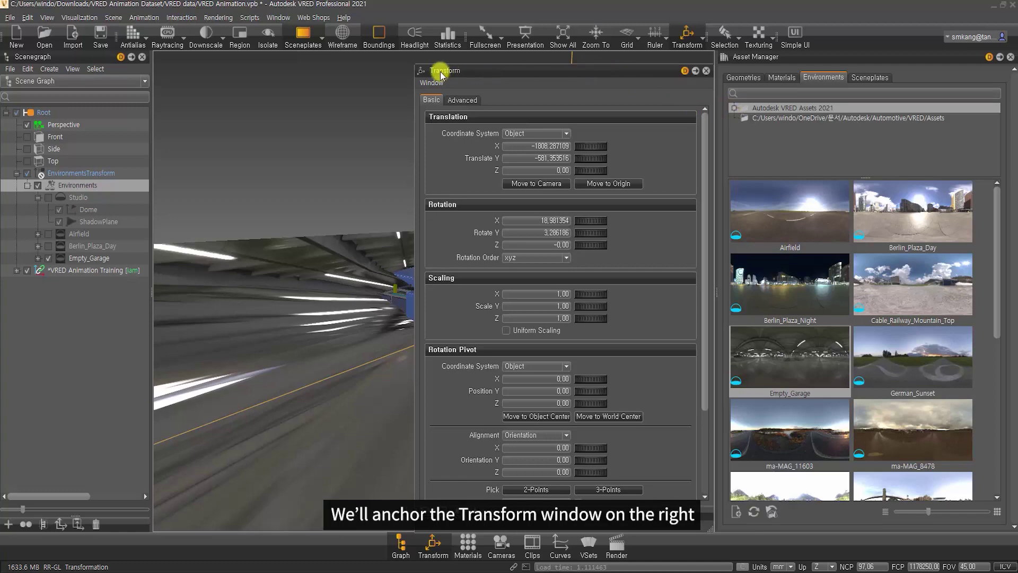
# Dock the Transform editor and reset the Environments node's translation to 0 in X and Y.
pyautogui.moveTo(440, 71); pyautogui.dragTo(780, 136)
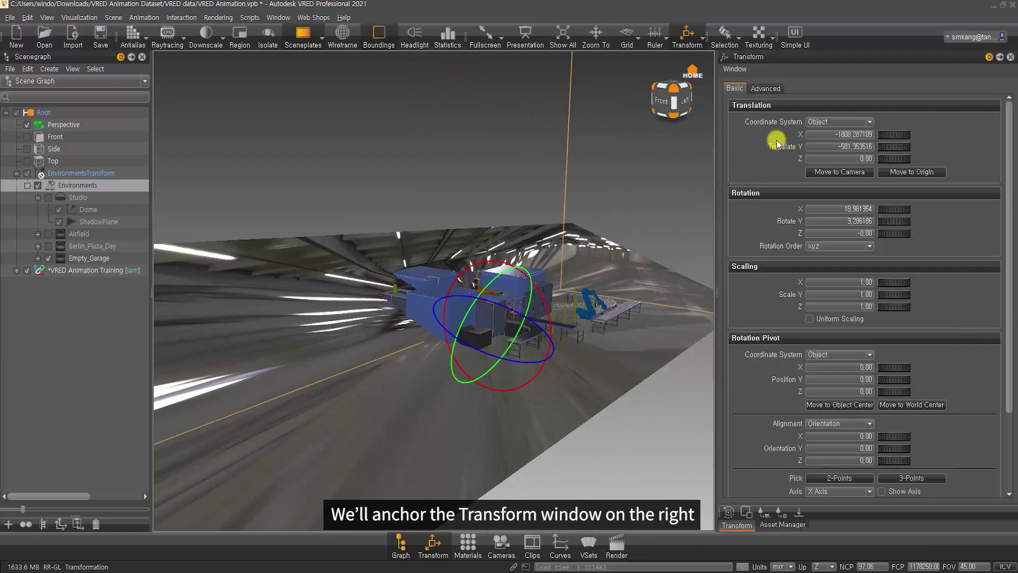
pyautogui.doubleClick(832, 134)
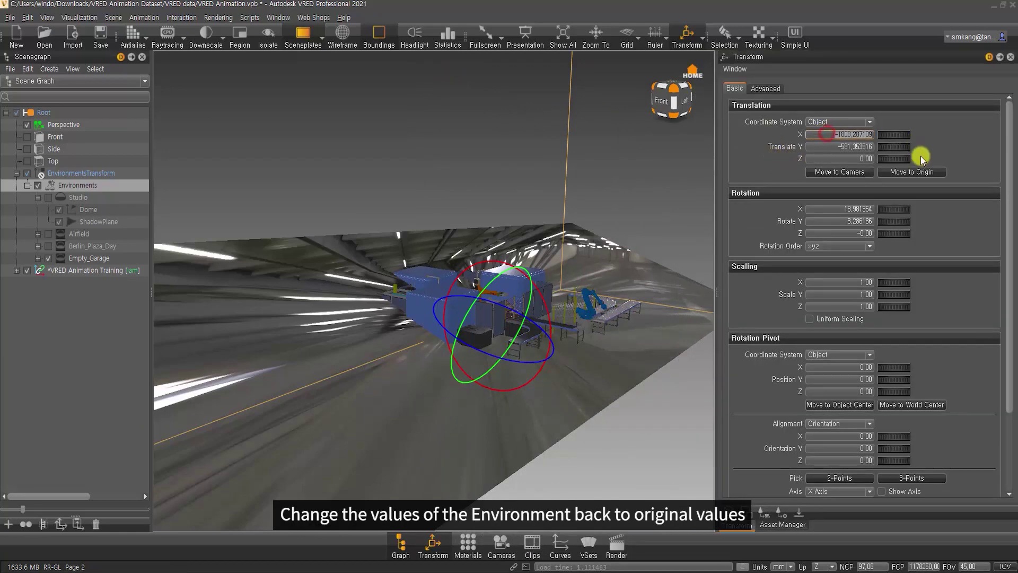
pyautogui.write('0')
pyautogui.press('Tab')
pyautogui.write('0')
pyautogui.press('Tab')
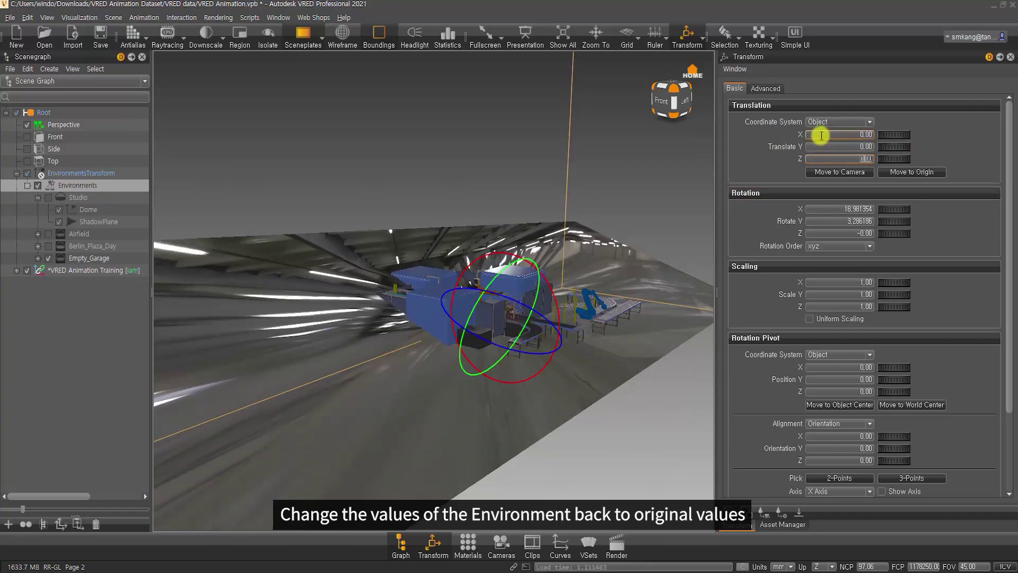
# Reset the Environments node's rotation to 0 degrees in X, Y and Z.
pyautogui.click(838, 210)
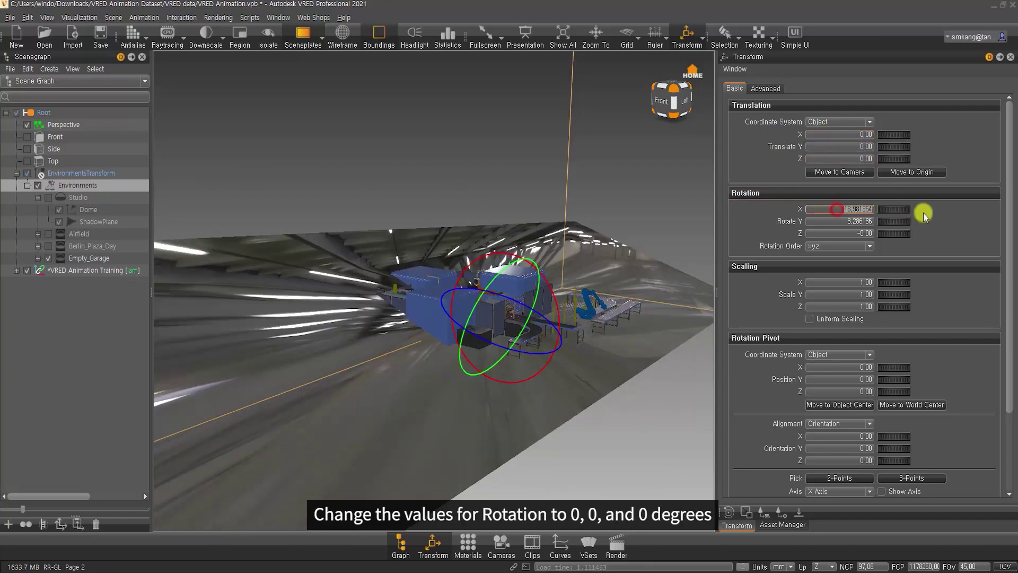
pyautogui.write('0')
pyautogui.press('Tab')
pyautogui.write('0')
pyautogui.press('Tab')
pyautogui.write('0')
pyautogui.press('Tab')
pyautogui.click(576, 362)
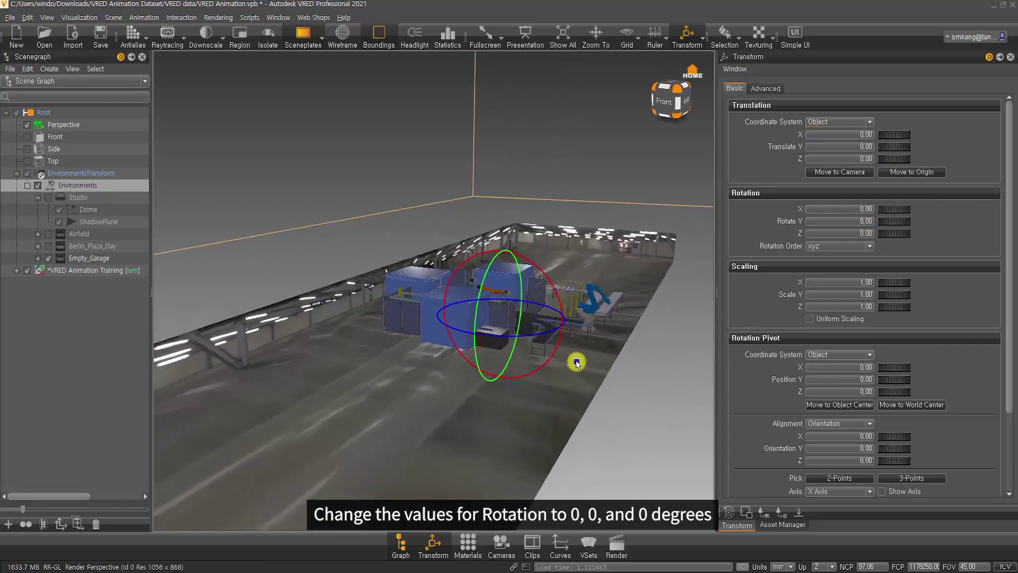
# Activate the Scale Manipulator for the Environments node and set its Y scale to 2.
pyautogui.click(65, 185)
pyautogui.moveTo(548, 317); pyautogui.dragTo(545, 255, button='right')
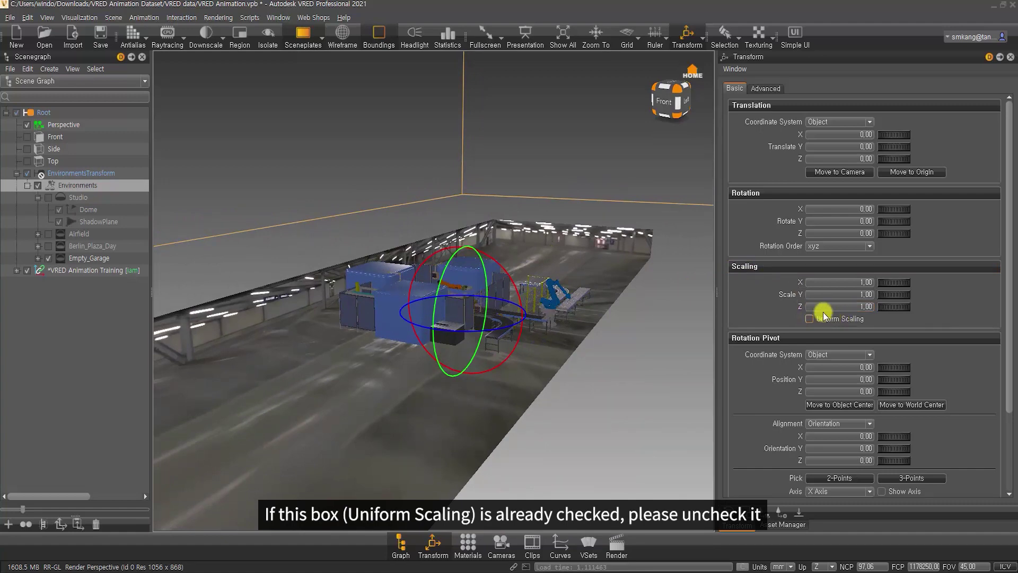
pyautogui.hotkey('shift', 'r')
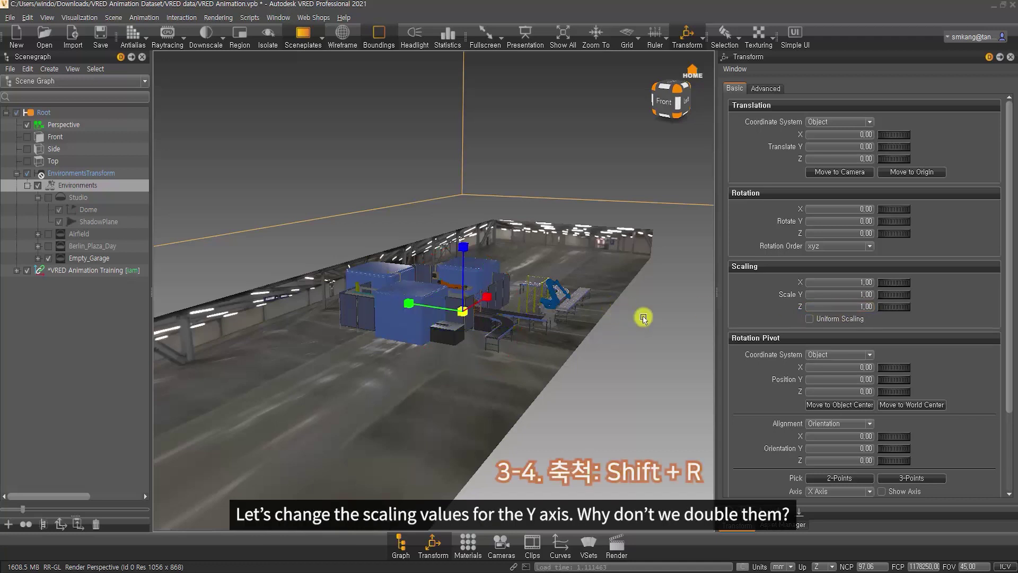
pyautogui.moveTo(881, 300); pyautogui.dragTo(885, 299)
pyautogui.click(858, 298)
pyautogui.write('2')
pyautogui.press('Return')
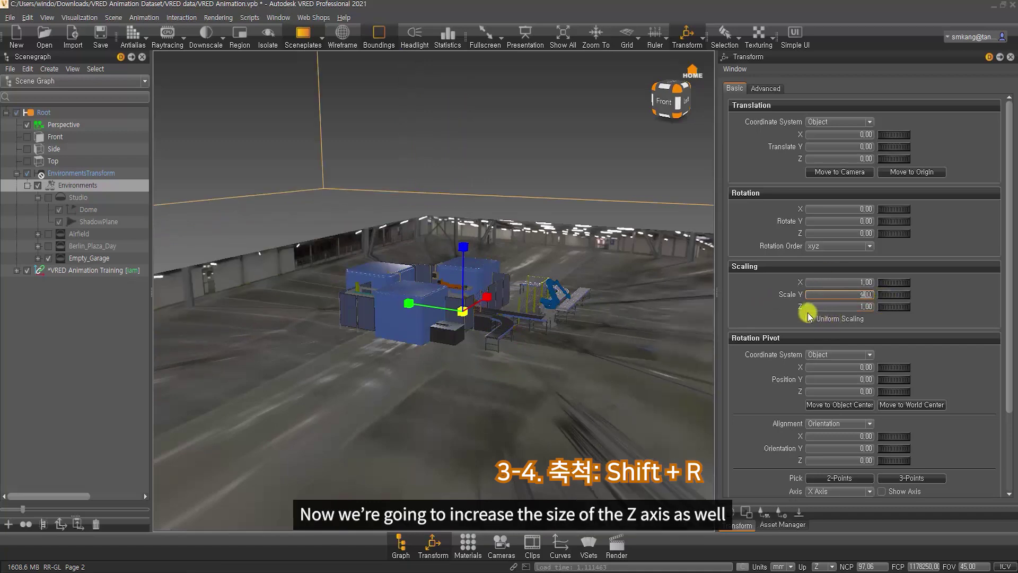
# Set the Environments node's Z scale to 3.5 and inspect the stretched garage background around the production line.
pyautogui.moveTo(886, 309); pyautogui.dragTo(901, 311)
pyautogui.doubleClick(847, 307)
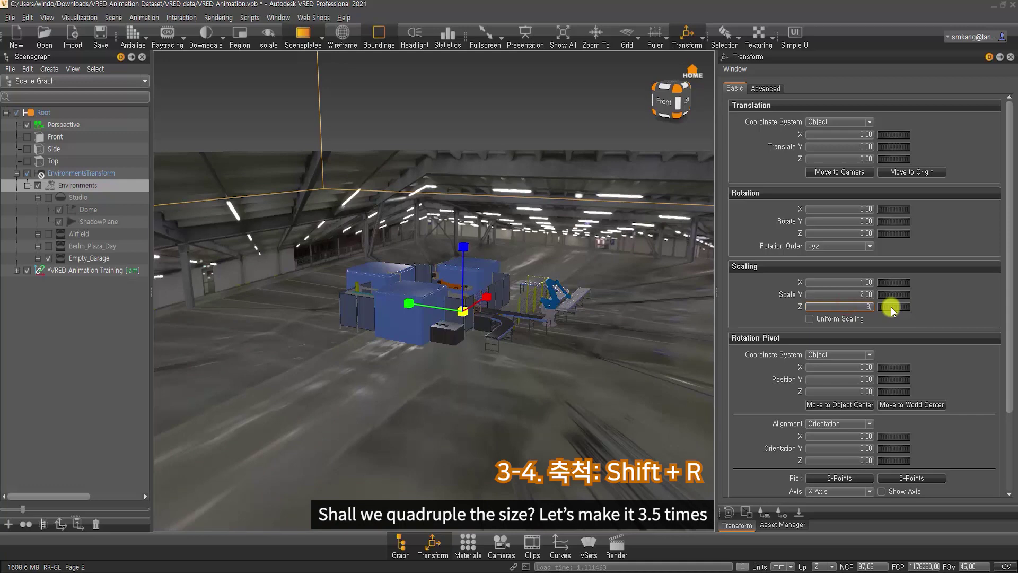
pyautogui.press('Return')
pyautogui.keyDown('alt'); pyautogui.moveTo(520, 252); pyautogui.dragTo(510, 431, button='right'); pyautogui.keyUp('alt')
pyautogui.moveTo(384, 387); pyautogui.dragTo(521, 270)
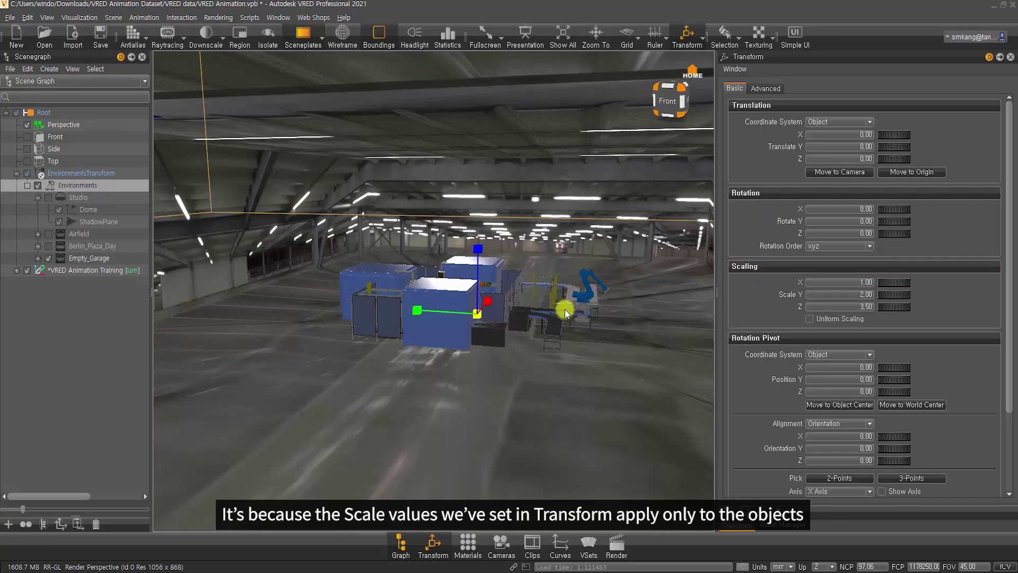
pyautogui.moveTo(529, 339); pyautogui.dragTo(483, 339)
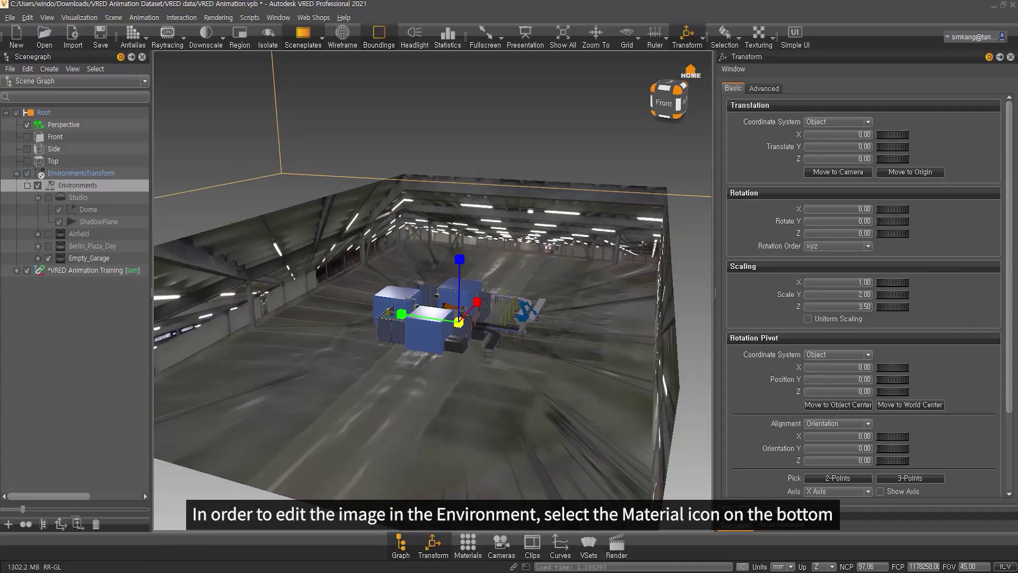
# Open the Material Editor, enable modification of the Empty_Garage asset material and dock the editor.
pyautogui.click(478, 556)
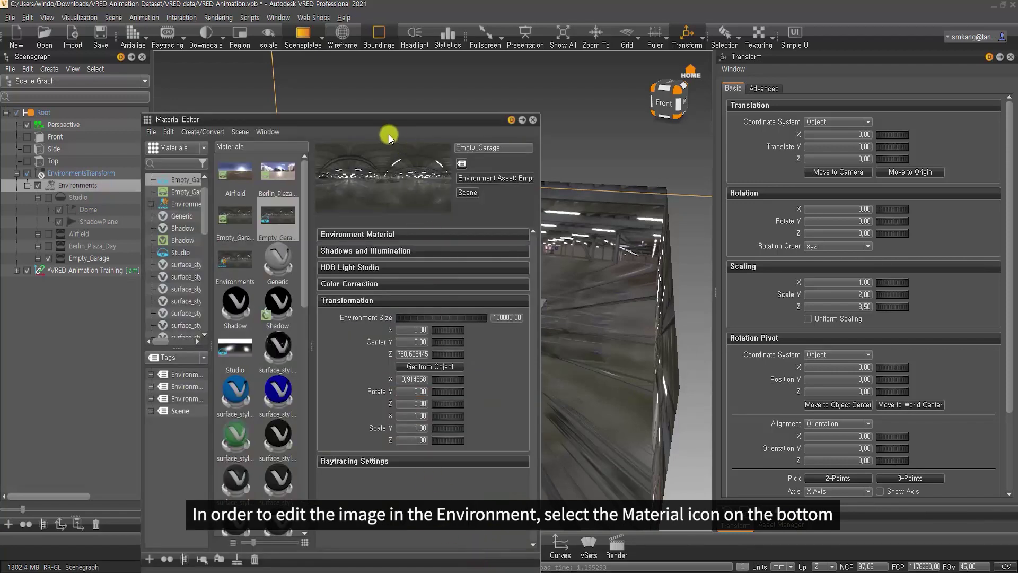
pyautogui.moveTo(368, 119); pyautogui.dragTo(704, 94)
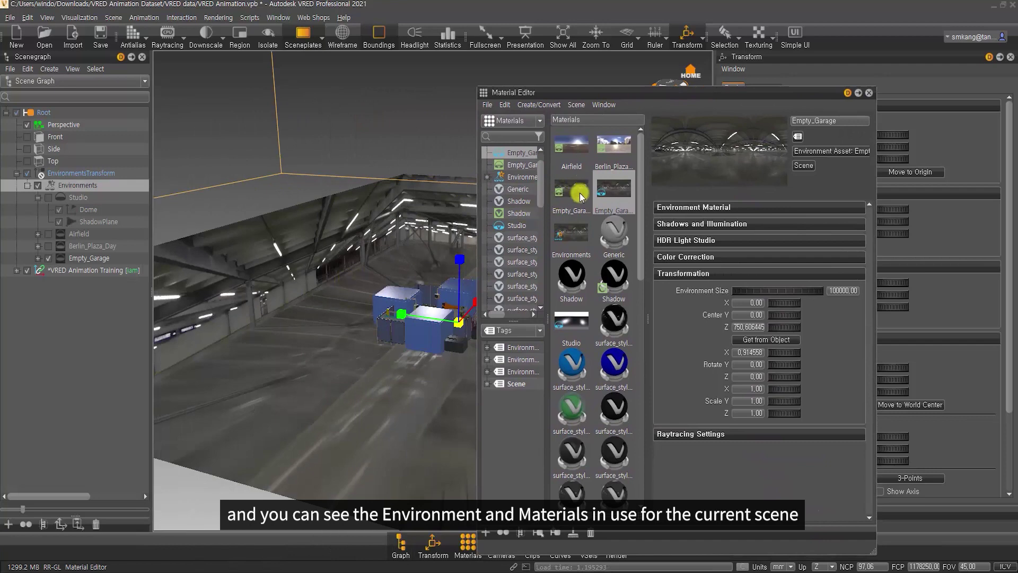
pyautogui.moveTo(643, 173)
pyautogui.mouseDown()
pyautogui.moveTo(634, 394)
pyautogui.moveTo(631, 159)
pyautogui.mouseUp()
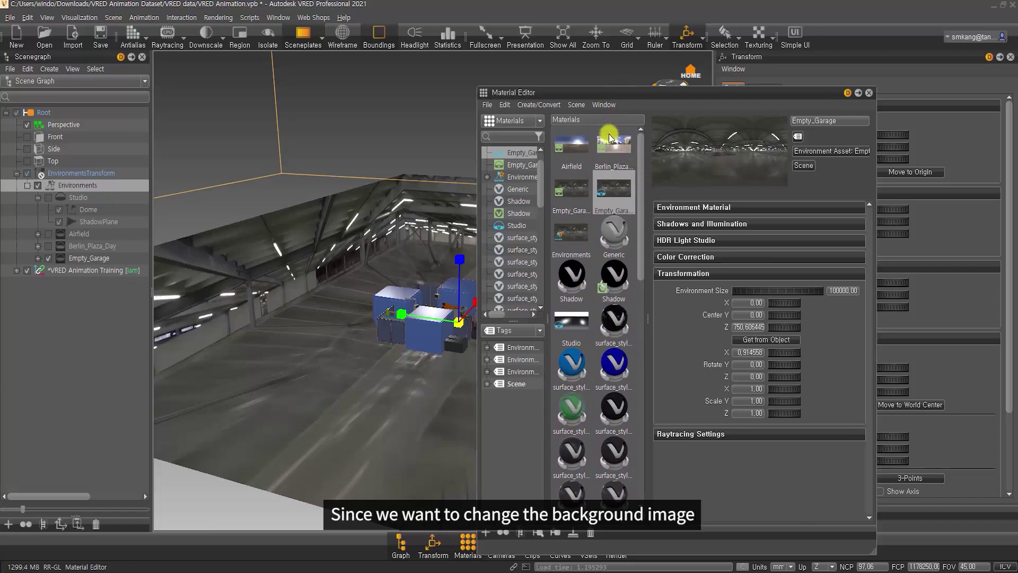
pyautogui.click(583, 192)
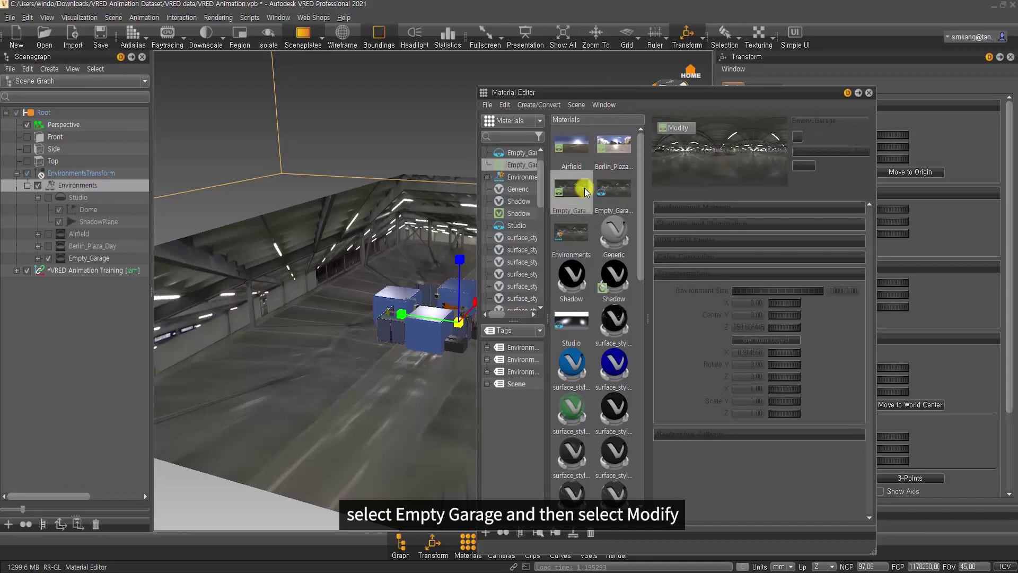
pyautogui.click(678, 130)
pyautogui.moveTo(708, 93); pyautogui.dragTo(838, 174)
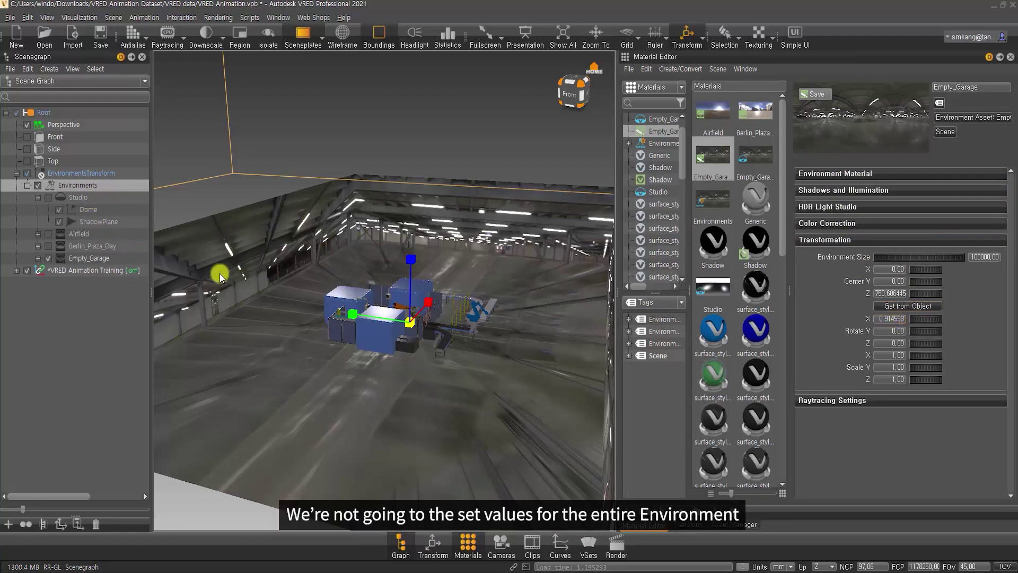
# Select the Empty_Garage node, take its material's center from the object and inspect the background from several angles.
pyautogui.click(97, 260)
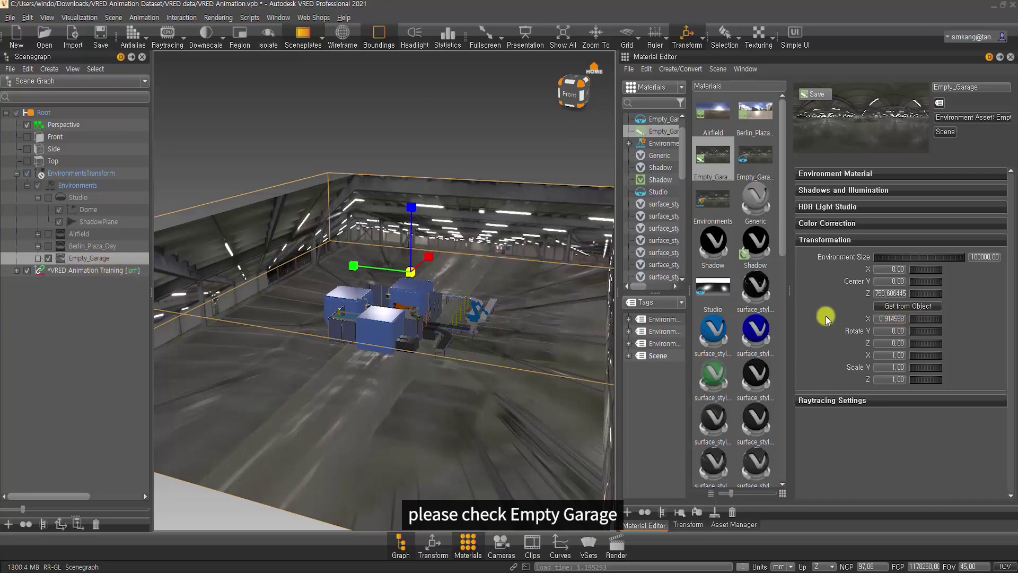
pyautogui.click(916, 308)
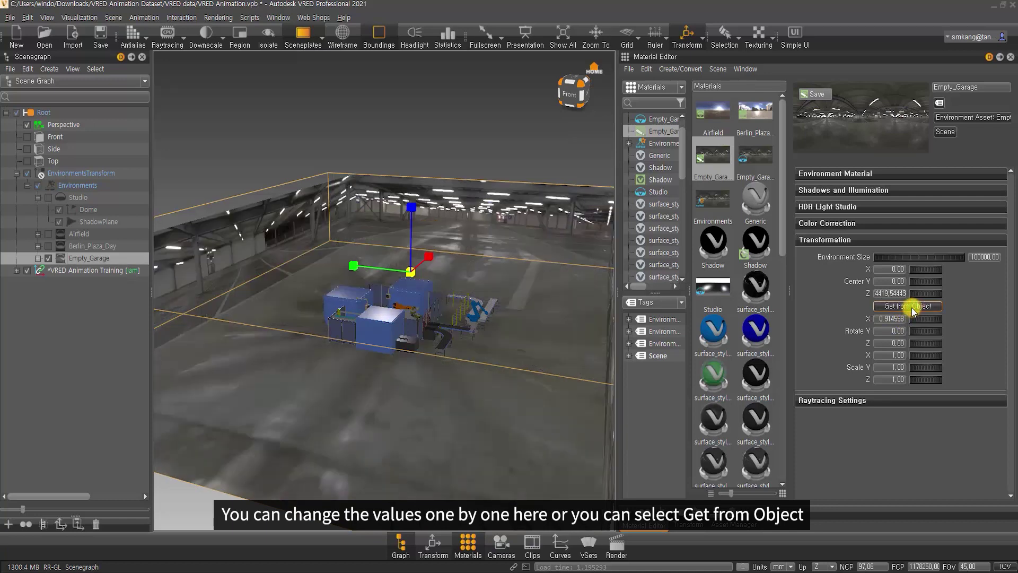
pyautogui.keyDown('alt'); pyautogui.moveTo(471, 241); pyautogui.dragTo(464, 394, button='right'); pyautogui.keyUp('alt')
pyautogui.keyDown('alt'); pyautogui.moveTo(456, 322); pyautogui.dragTo(428, 309); pyautogui.keyUp('alt')
pyautogui.keyDown('alt'); pyautogui.moveTo(439, 279); pyautogui.dragTo(415, 389, button='right'); pyautogui.keyUp('alt')
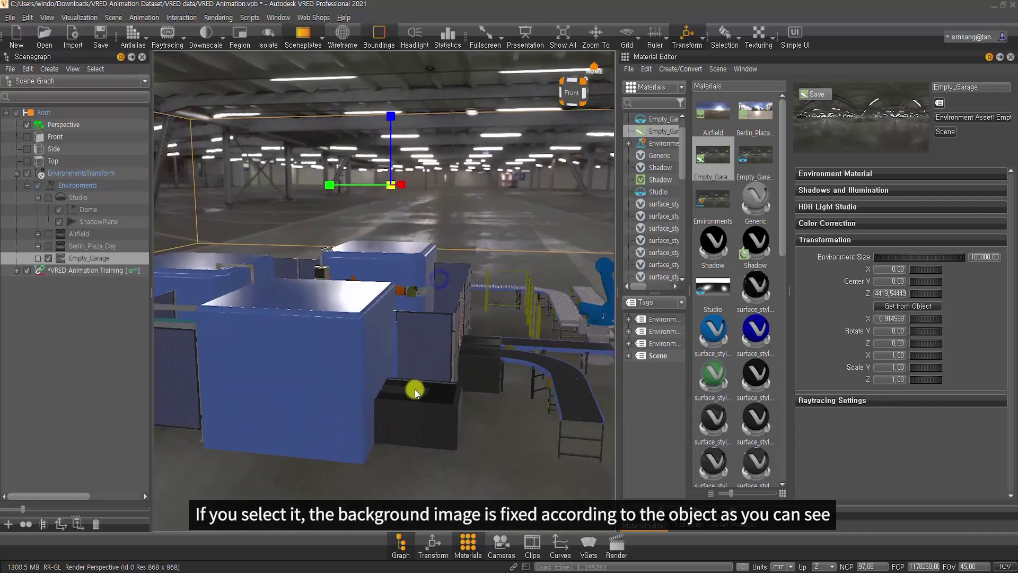
pyautogui.keyDown('alt'); pyautogui.moveTo(458, 369); pyautogui.dragTo(411, 364); pyautogui.keyUp('alt')
pyautogui.moveTo(587, 359); pyautogui.dragTo(466, 334)
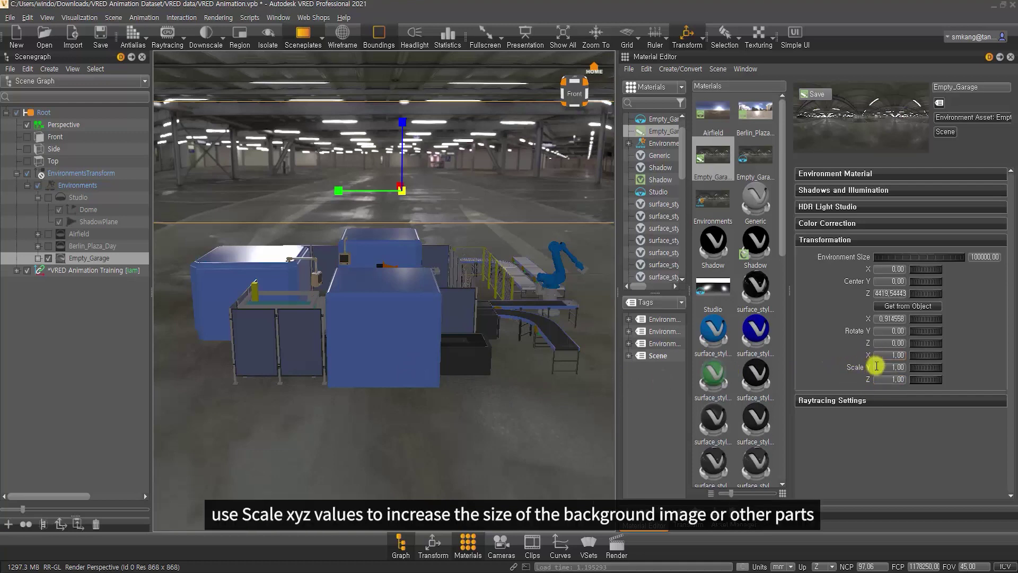
# Try other Z scale and Z rotation values on the Empty_Garage material, resetting them to 1 and 0.
pyautogui.moveTo(916, 379); pyautogui.dragTo(932, 382)
pyautogui.write('1')
pyautogui.press('Return')
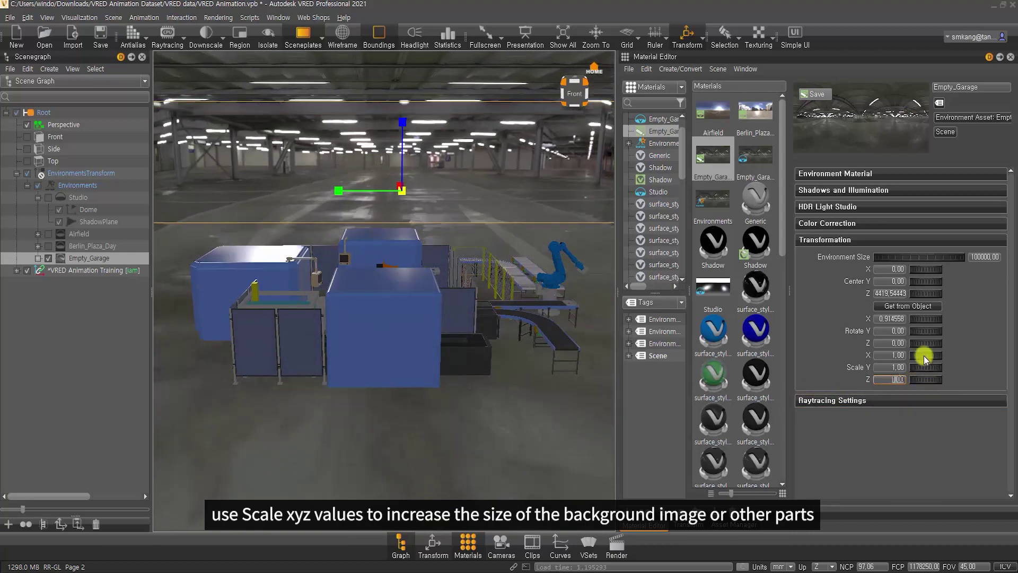
pyautogui.moveTo(921, 343); pyautogui.dragTo(849, 345)
pyautogui.click(901, 343)
pyautogui.write('0')
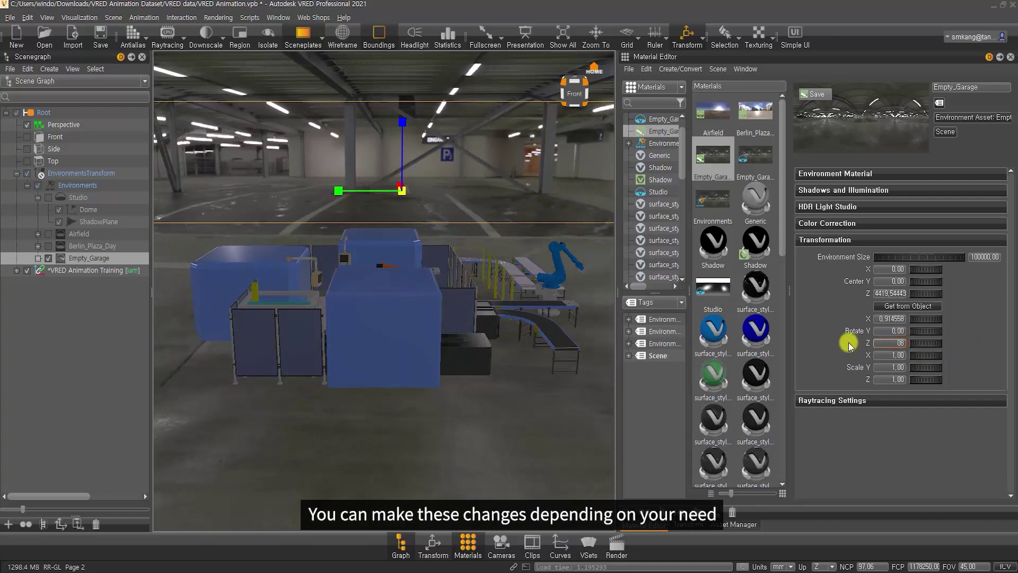
pyautogui.press('Return')
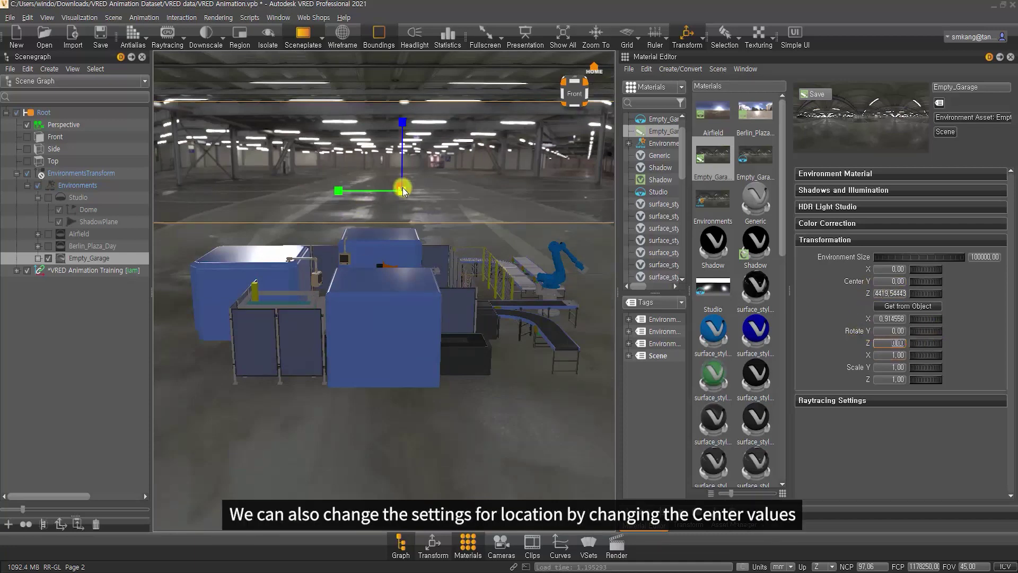
# Try a shifted Z center for the Empty_Garage material and take the center from the object again.
pyautogui.moveTo(928, 297)
pyautogui.mouseDown()
pyautogui.moveTo(723, 287)
pyautogui.moveTo(142, 350)
pyautogui.moveTo(882, 282)
pyautogui.moveTo(891, 295)
pyautogui.moveTo(931, 294)
pyautogui.mouseUp()
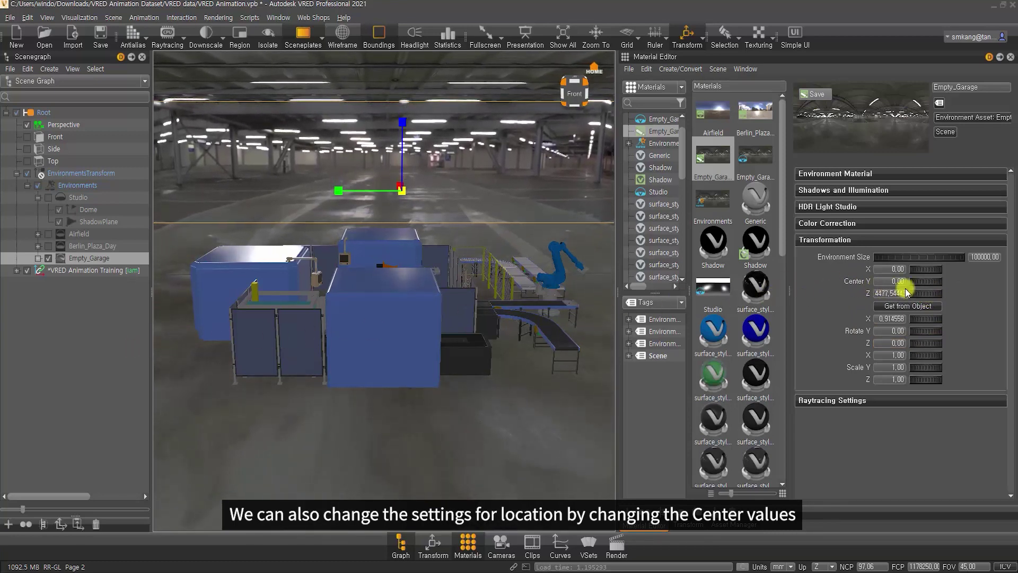
pyautogui.click(904, 306)
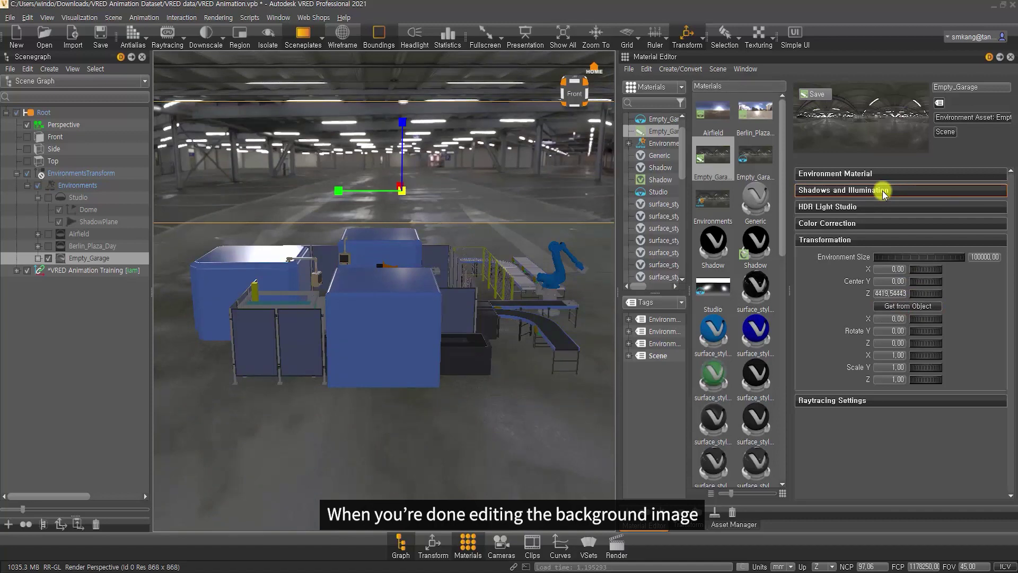
# In the Empty_Garage material's color correction, set the exposure to 2.7 and the white balance to 6500K.
pyautogui.moveTo(509, 308); pyautogui.dragTo(495, 282)
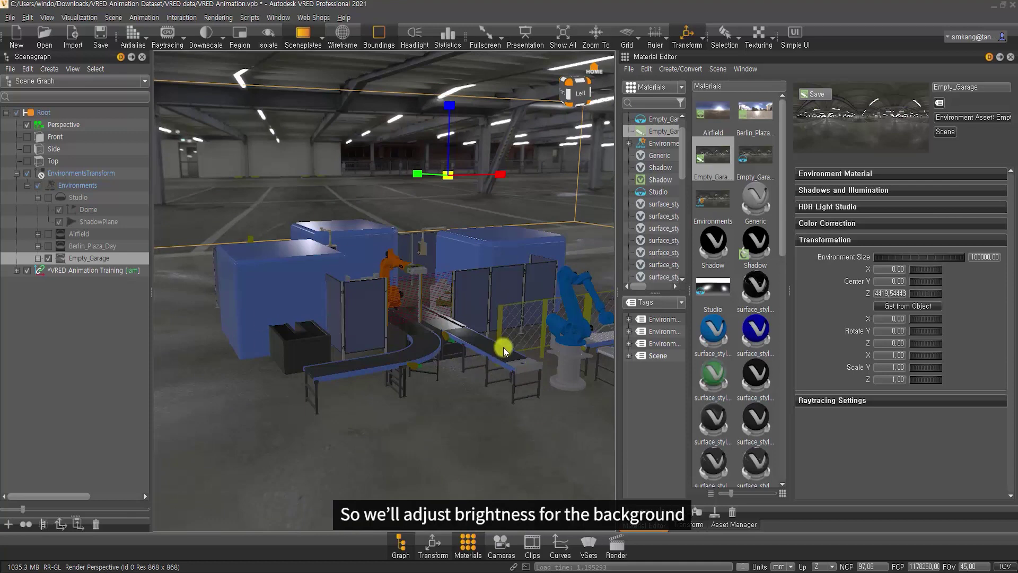
pyautogui.click(842, 225)
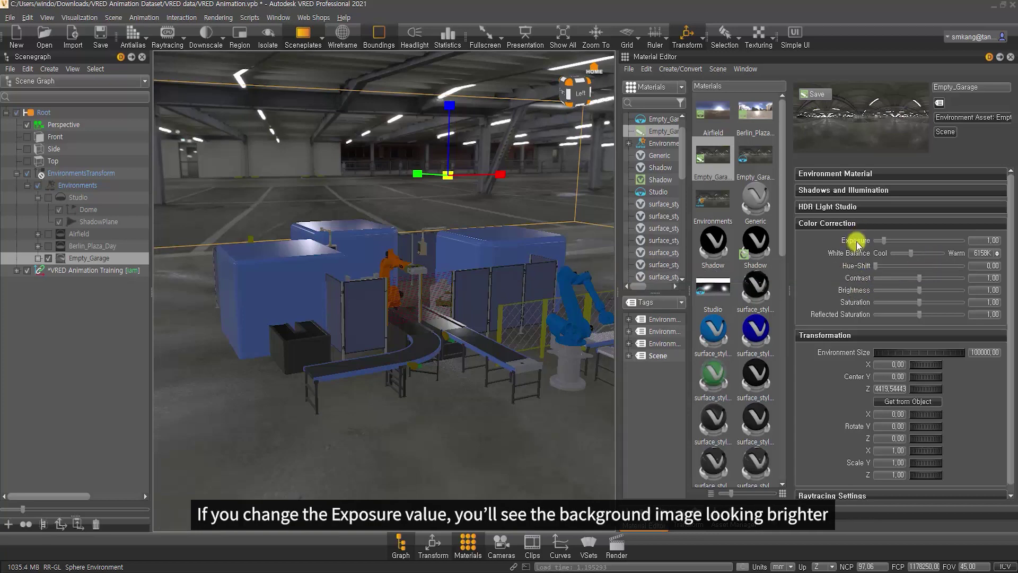
pyautogui.moveTo(883, 242); pyautogui.dragTo(905, 246)
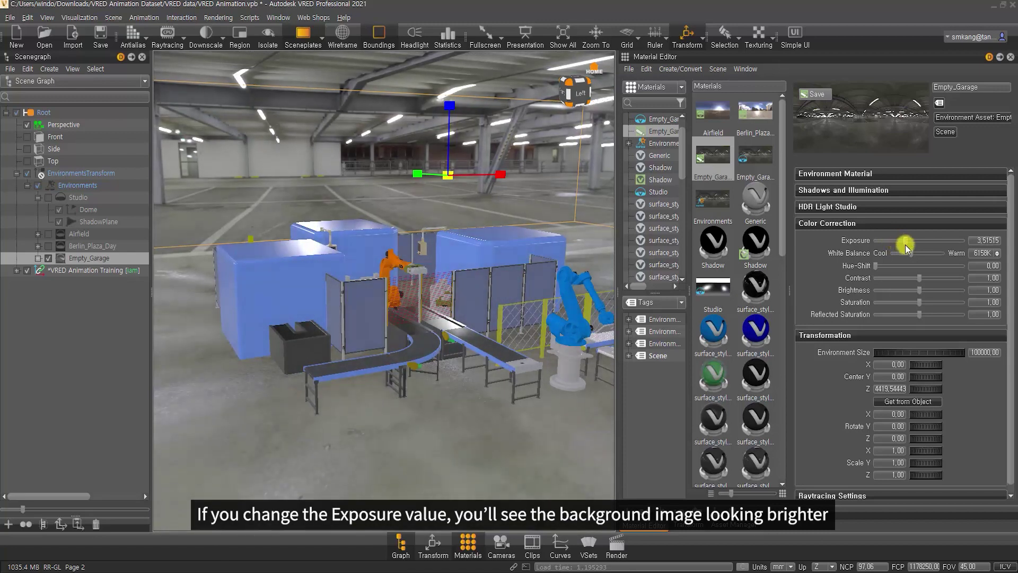
pyautogui.doubleClick(977, 241)
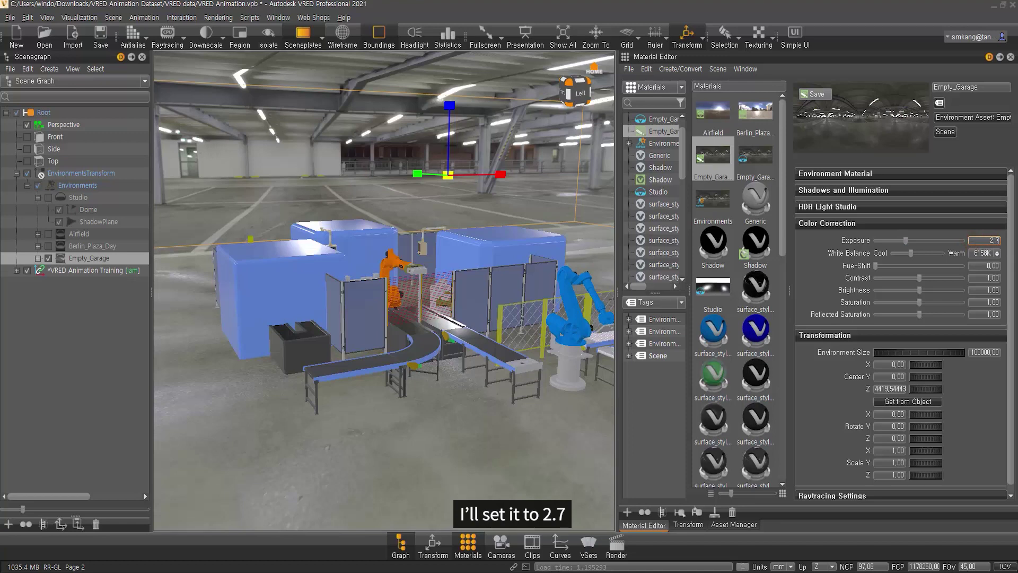
pyautogui.press('Return')
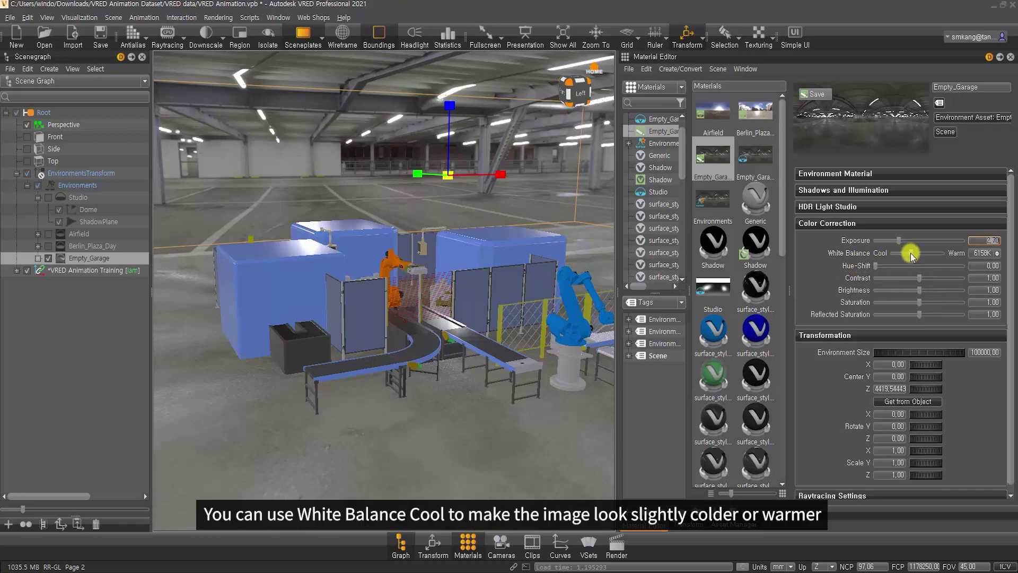
pyautogui.moveTo(911, 256); pyautogui.dragTo(909, 257)
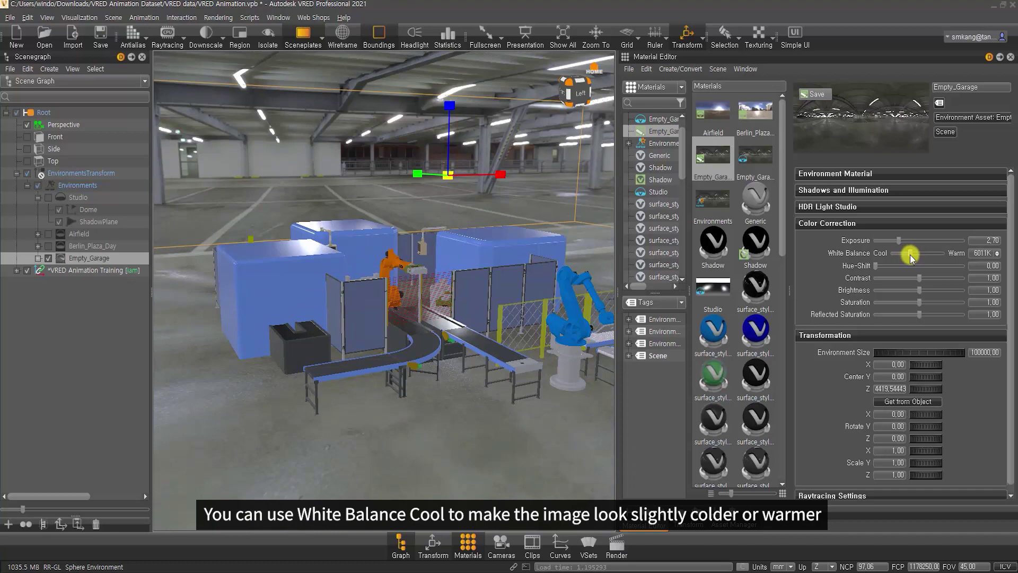
pyautogui.click(980, 253)
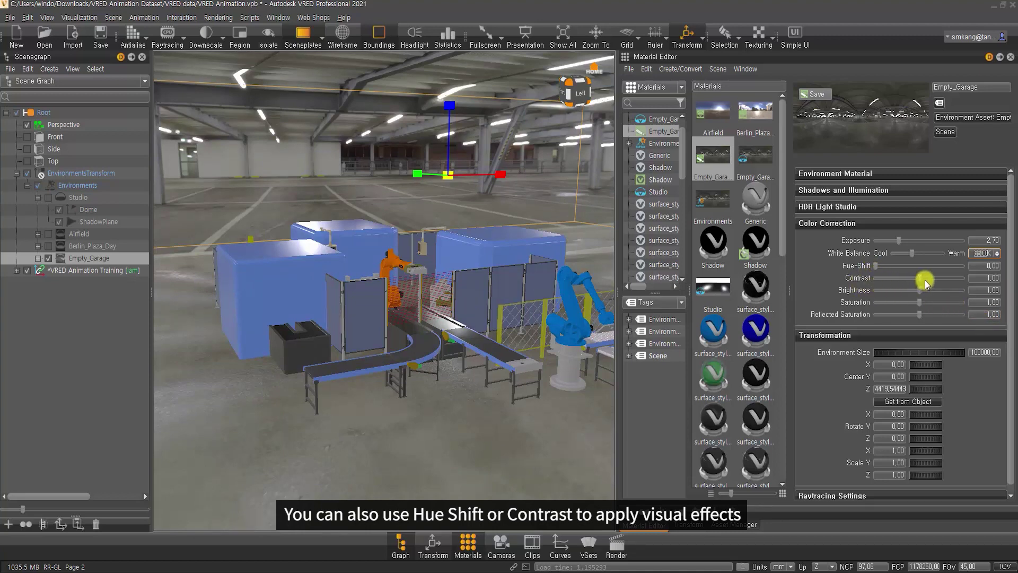
# Set the contrast of the Empty_Garage material's color correction to 1.04.
pyautogui.moveTo(918, 280); pyautogui.dragTo(919, 279)
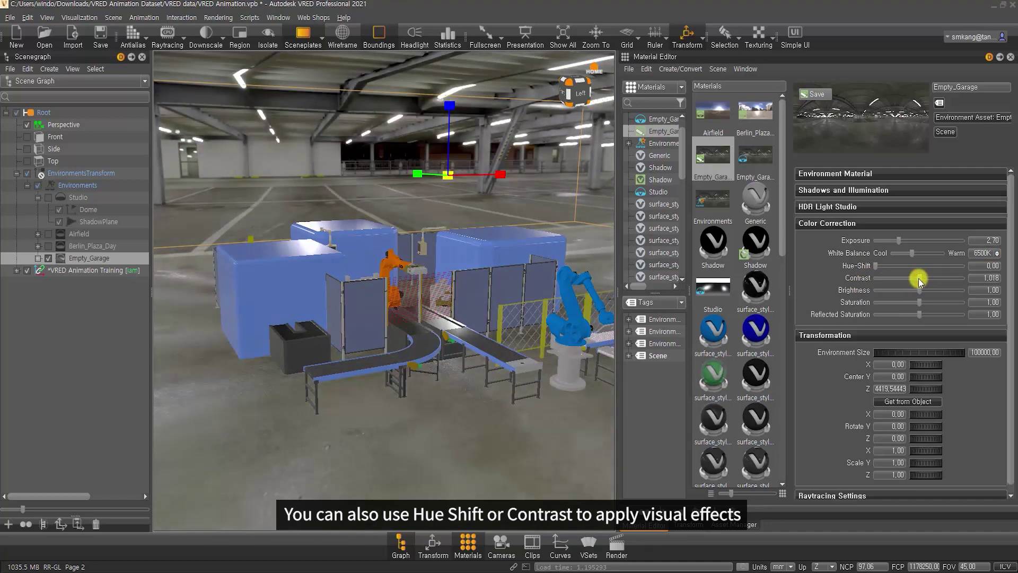
pyautogui.moveTo(424, 287); pyautogui.dragTo(507, 303)
pyautogui.moveTo(920, 277); pyautogui.dragTo(919, 278)
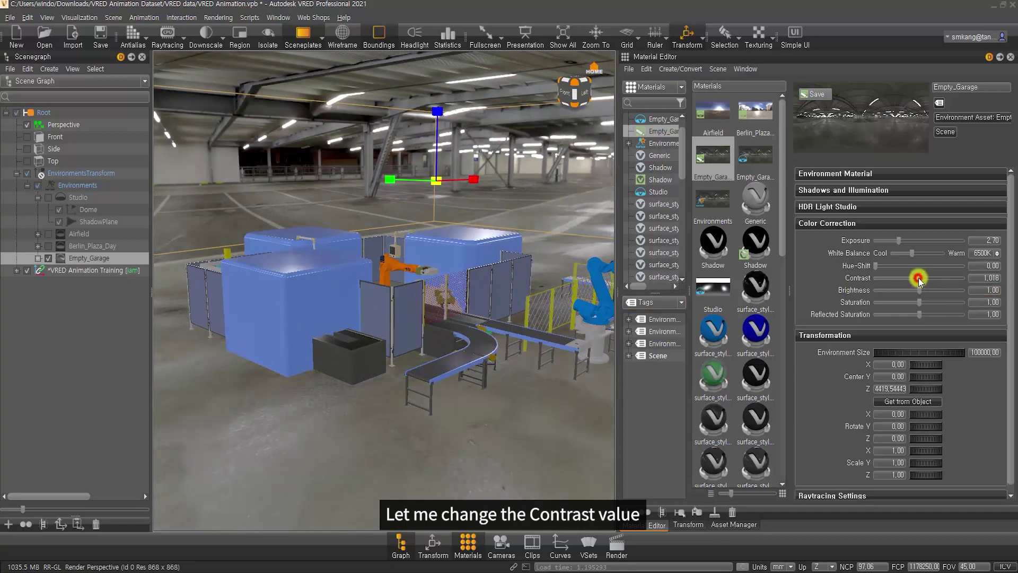
pyautogui.doubleClick(970, 279)
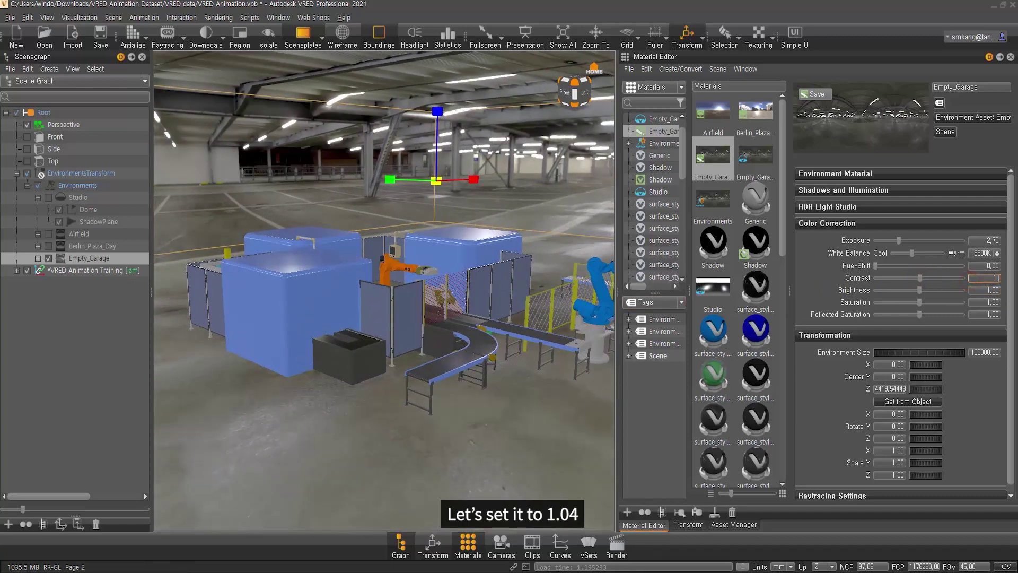
pyautogui.write('1,04')
pyautogui.press('Return')
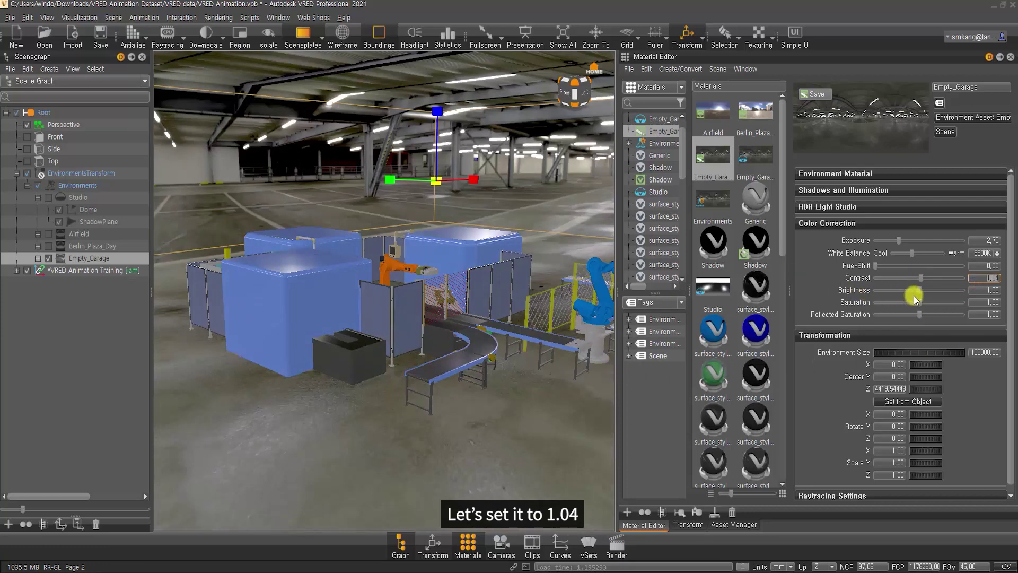
# Set the Empty_Garage material's brightness to 1.20 and raise its saturation slightly to about 1.006.
pyautogui.moveTo(918, 292)
pyautogui.mouseDown()
pyautogui.moveTo(909, 291)
pyautogui.moveTo(927, 293)
pyautogui.mouseUp()
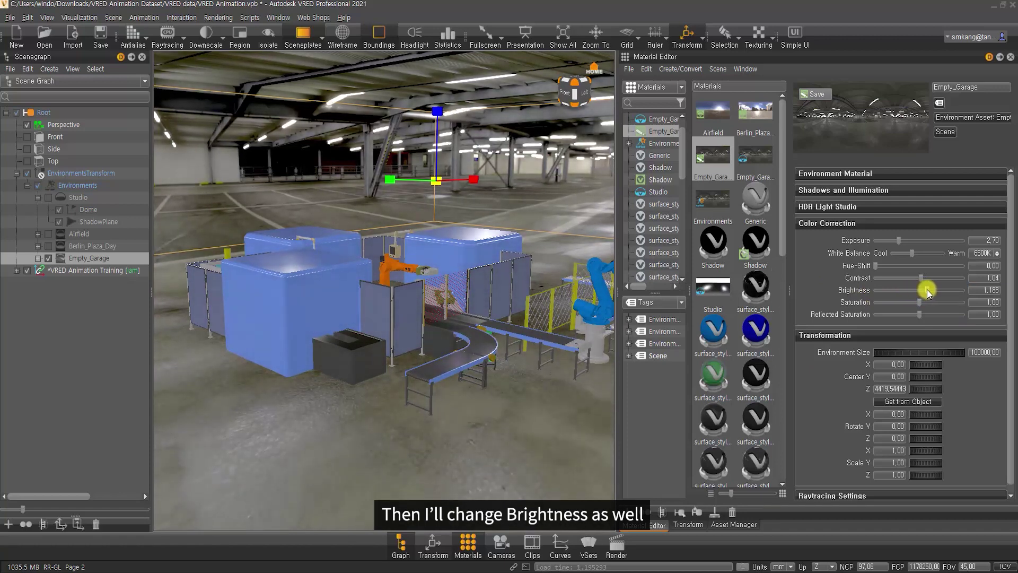
pyautogui.click(977, 290)
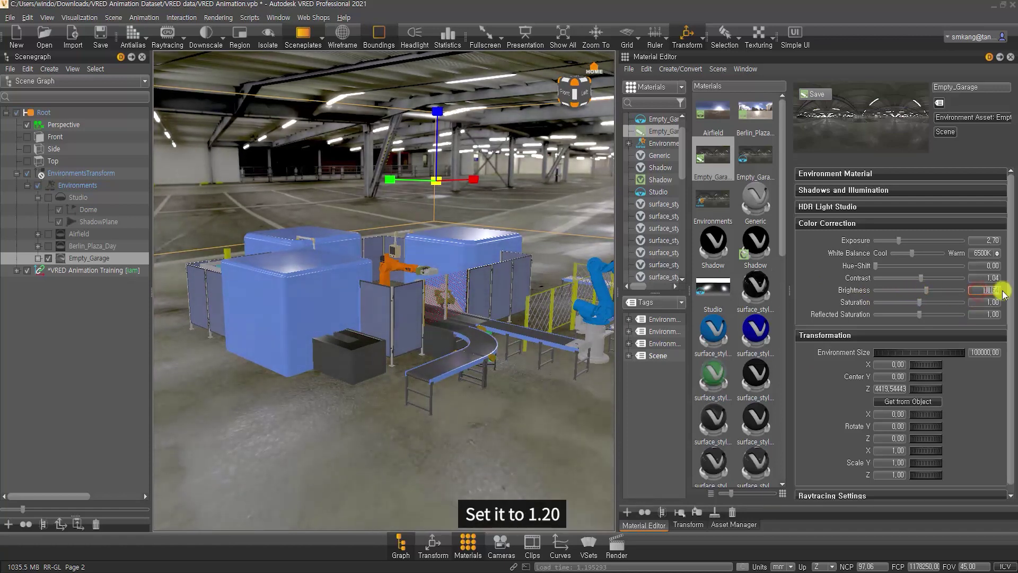
pyautogui.write('1.20')
pyautogui.press('Return')
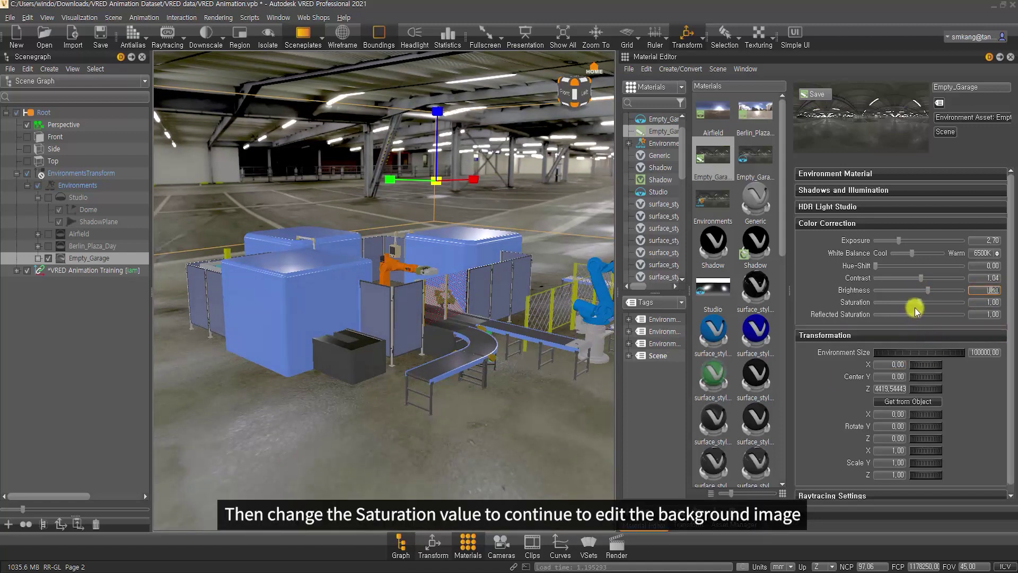
pyautogui.moveTo(920, 302)
pyautogui.mouseDown()
pyautogui.moveTo(892, 303)
pyautogui.moveTo(952, 305)
pyautogui.moveTo(921, 308)
pyautogui.mouseUp()
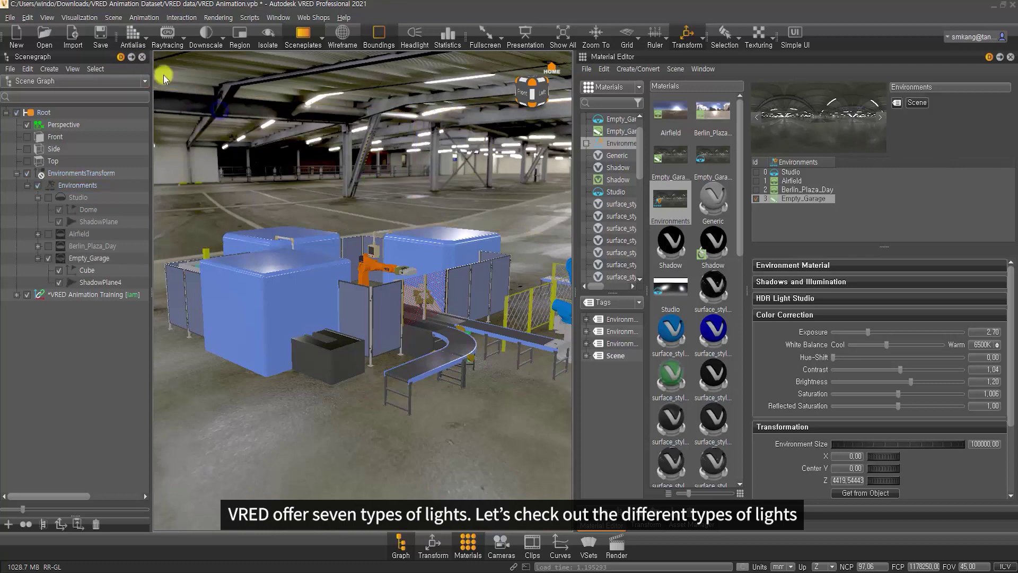
# Create a directional light with its default name, close the Material Editor and widen the viewport.
pyautogui.click(114, 17)
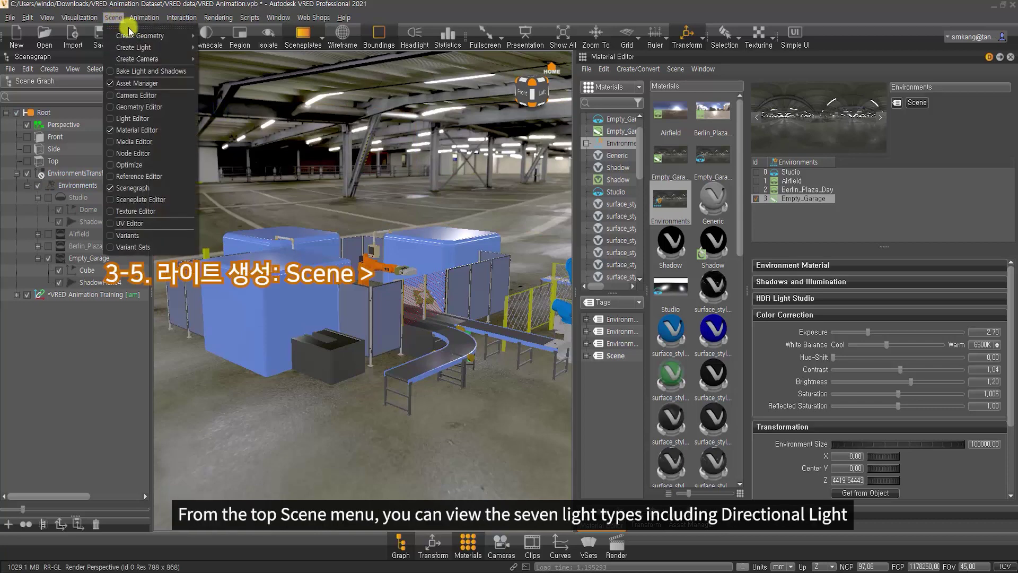
pyautogui.moveTo(161, 49)
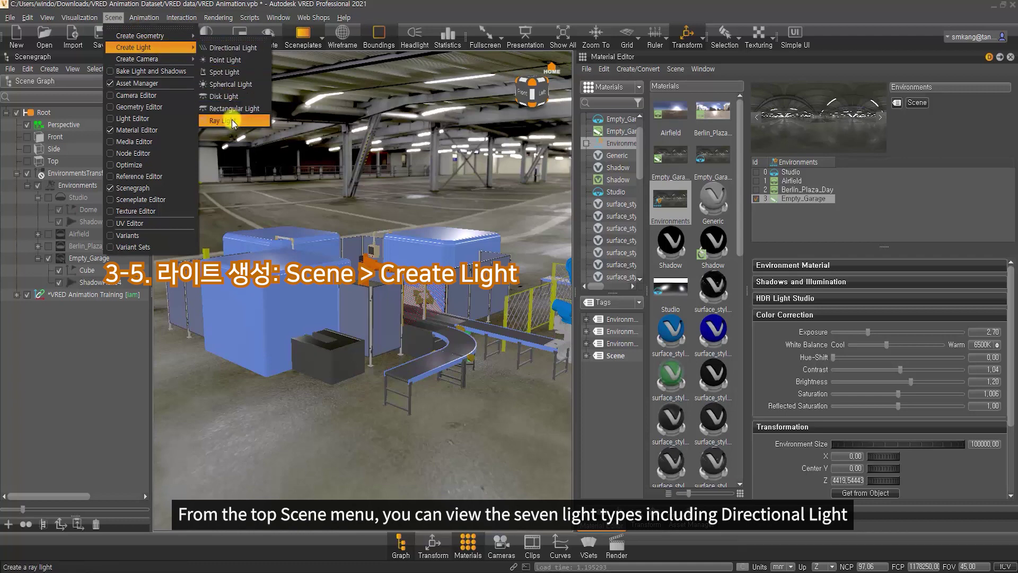
pyautogui.click(235, 50)
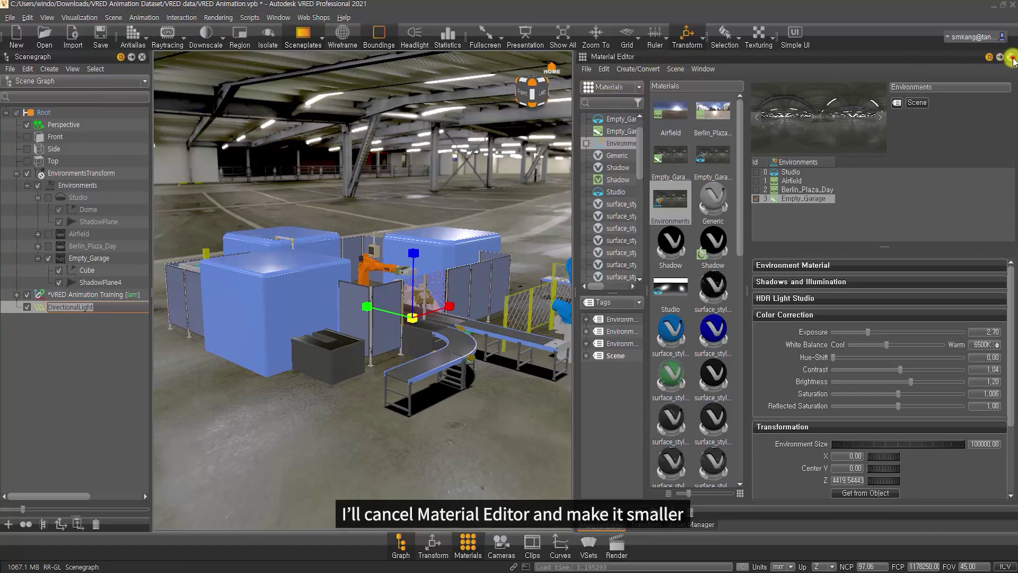
pyautogui.click(1010, 56)
pyautogui.moveTo(578, 310); pyautogui.dragTo(741, 314)
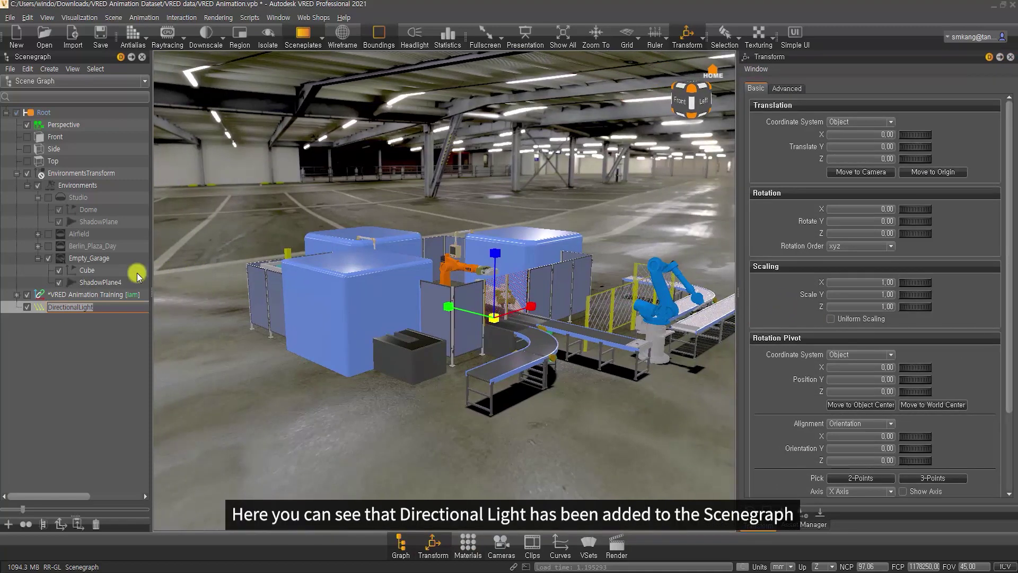
pyautogui.press('Return')
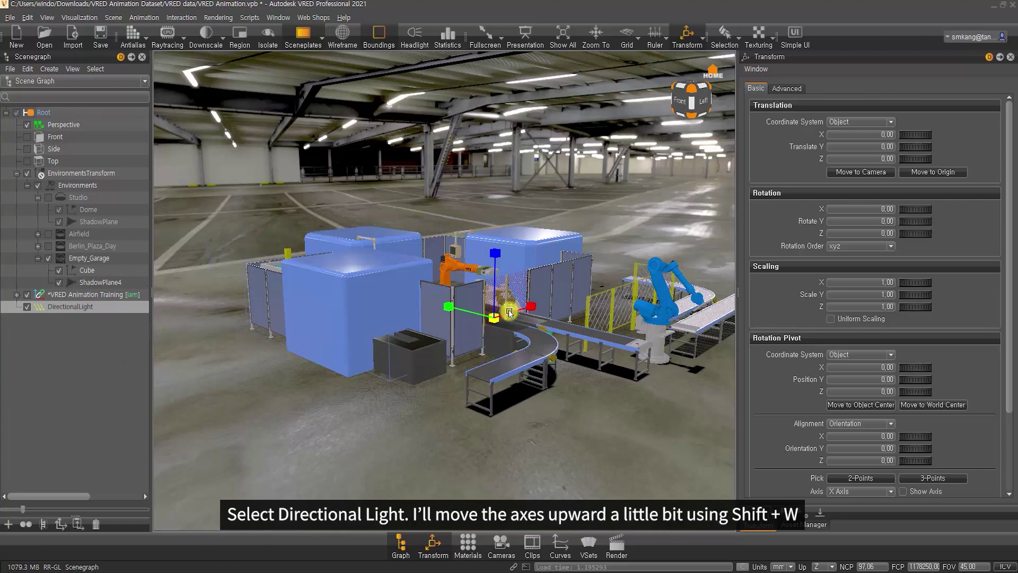
# Move the directional light above the production line, to about X -244, Y -729, Z 3448.
pyautogui.hotkey('shift', 'w')
pyautogui.moveTo(495, 233); pyautogui.dragTo(512, 121)
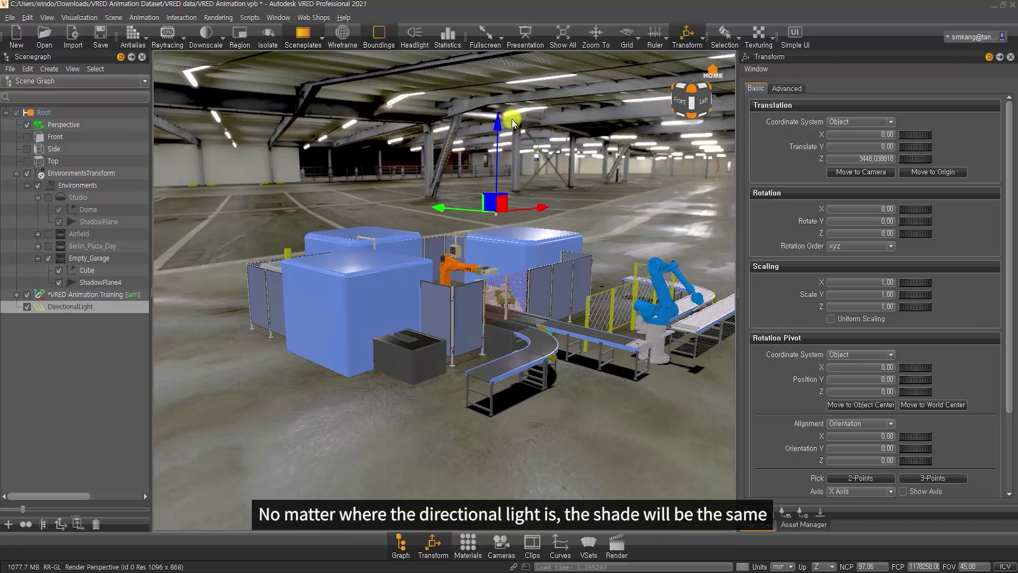
pyautogui.moveTo(517, 207); pyautogui.dragTo(467, 221)
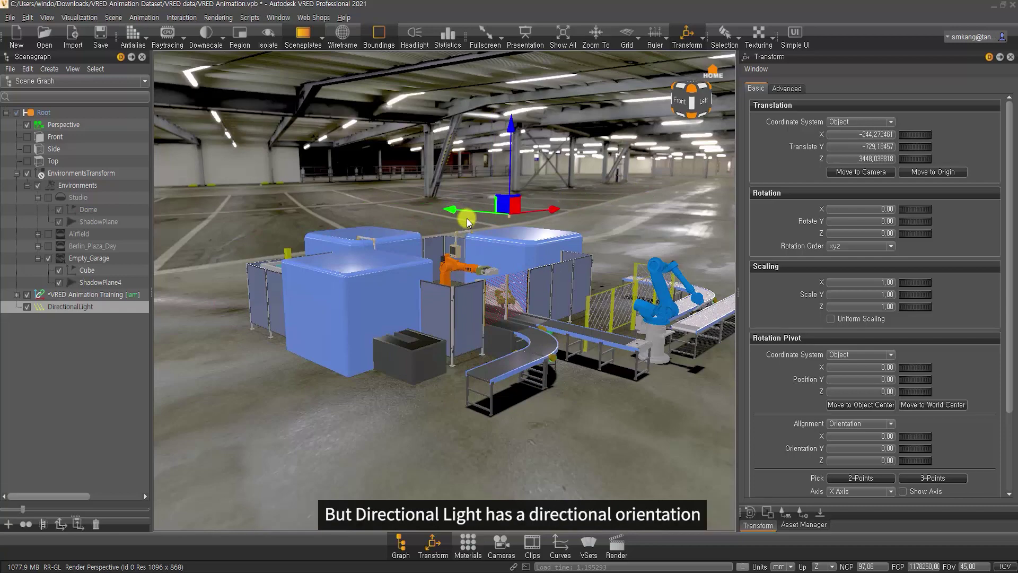
# Rotate the directional light around its X axis to about -31 degrees.
pyautogui.moveTo(451, 268); pyautogui.dragTo(502, 284)
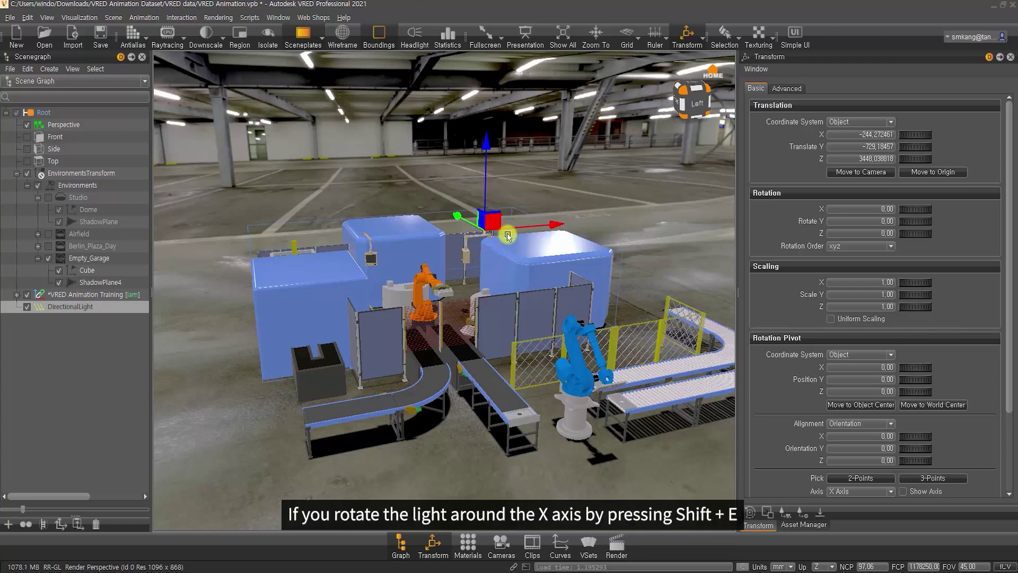
pyautogui.hotkey('shift', 'e')
pyautogui.moveTo(506, 197); pyautogui.dragTo(484, 170)
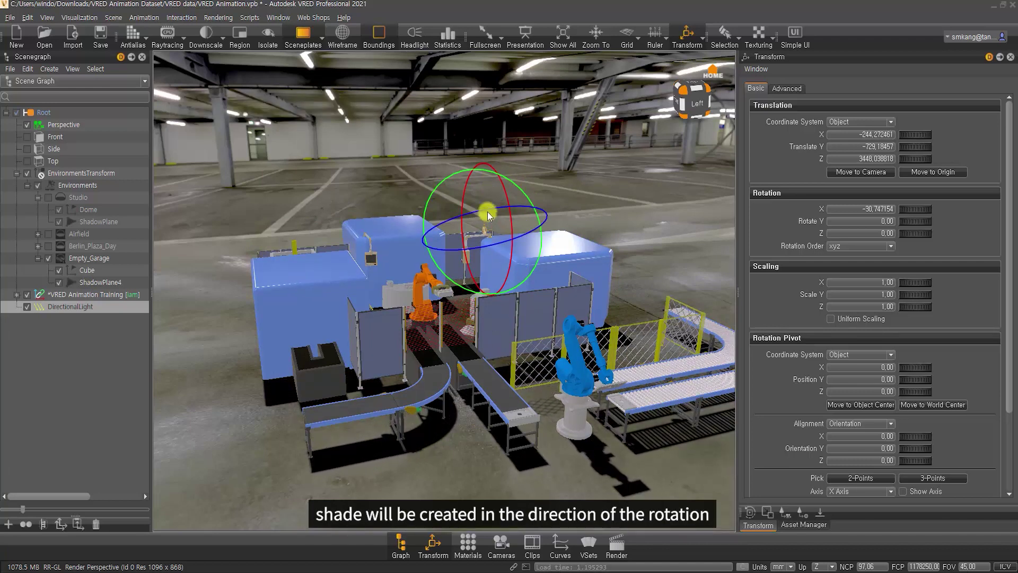
# Rotate the directional light further around Y and the other axes, to about X -11.8, Y -11.7, Z 9.9 degrees.
pyautogui.moveTo(516, 272); pyautogui.dragTo(456, 209)
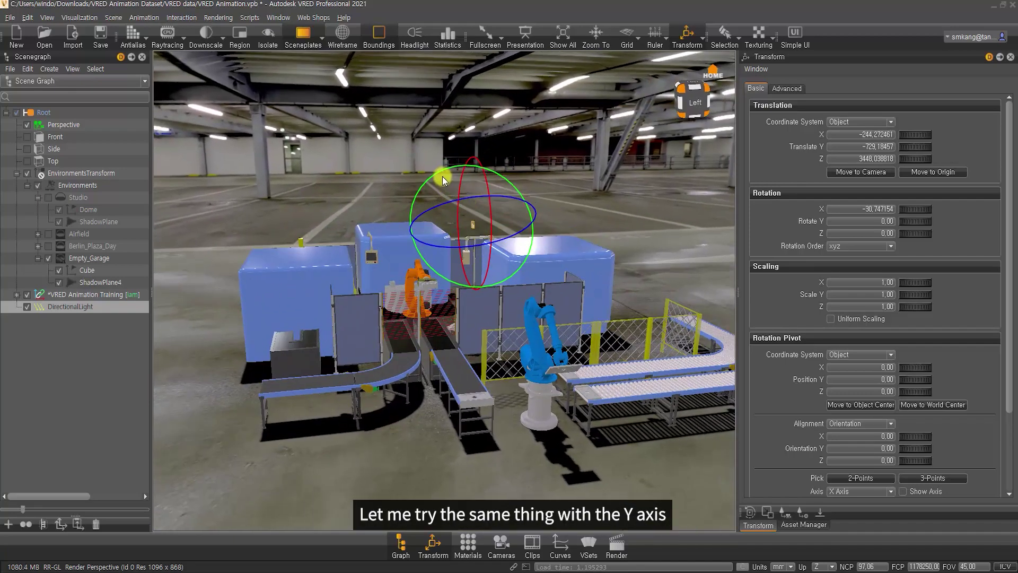
pyautogui.keyDown('shift'); pyautogui.moveTo(435, 171); pyautogui.dragTo(483, 193); pyautogui.keyUp('shift')
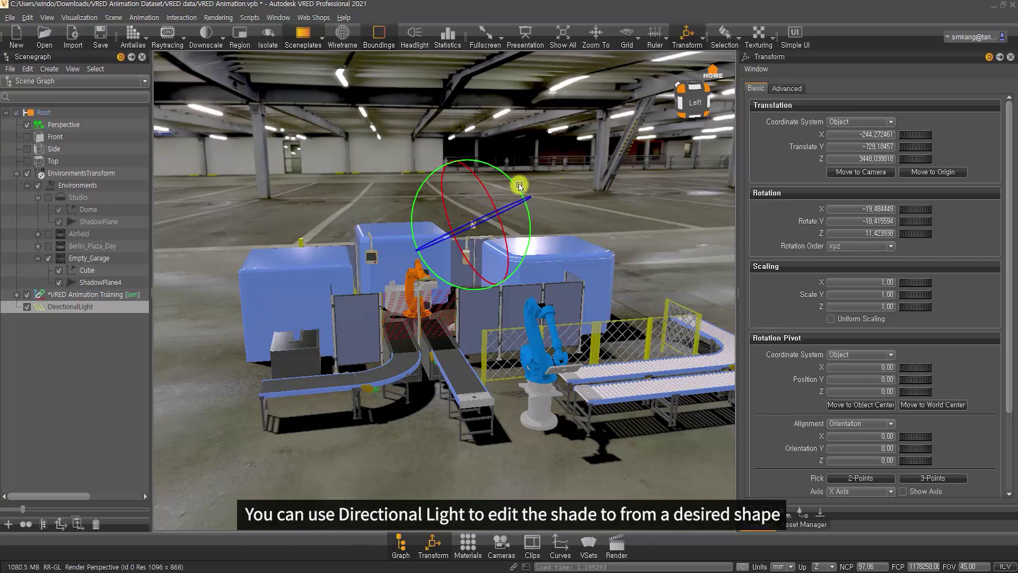
pyautogui.moveTo(484, 190); pyautogui.dragTo(487, 200)
pyautogui.moveTo(491, 163); pyautogui.dragTo(497, 169)
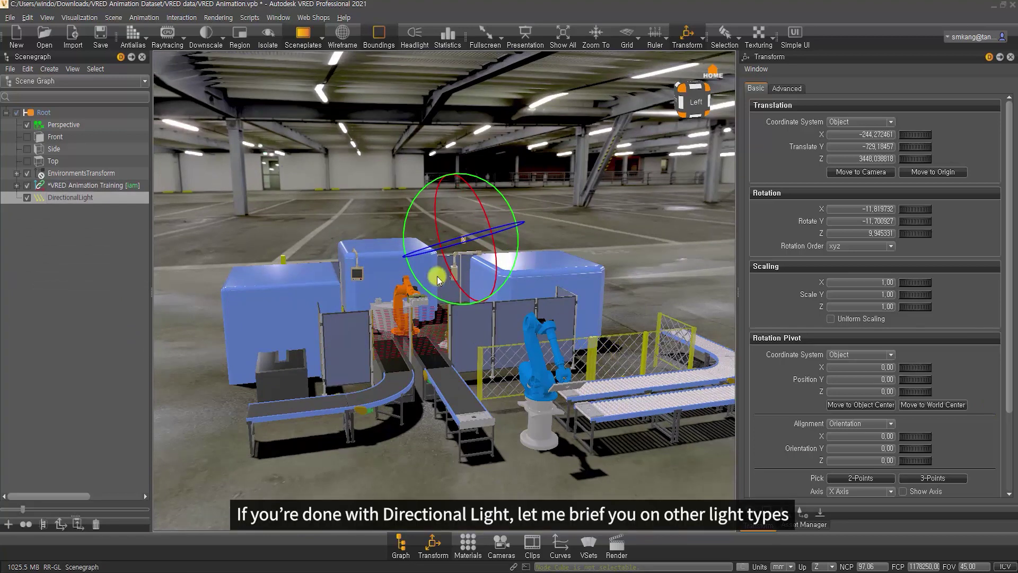
# Create a point light at the scene root with its default name.
pyautogui.click(93, 231)
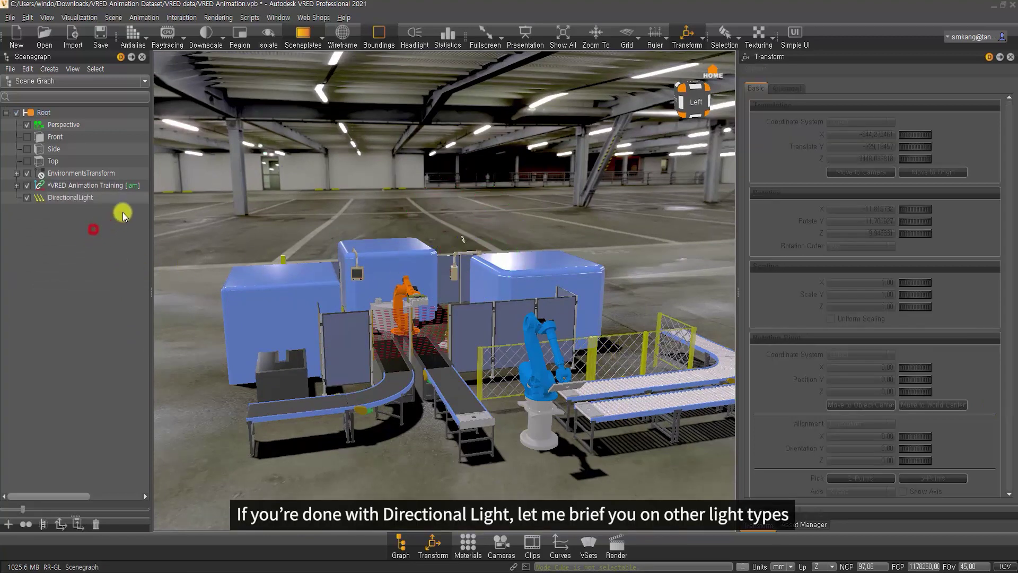
pyautogui.click(113, 21)
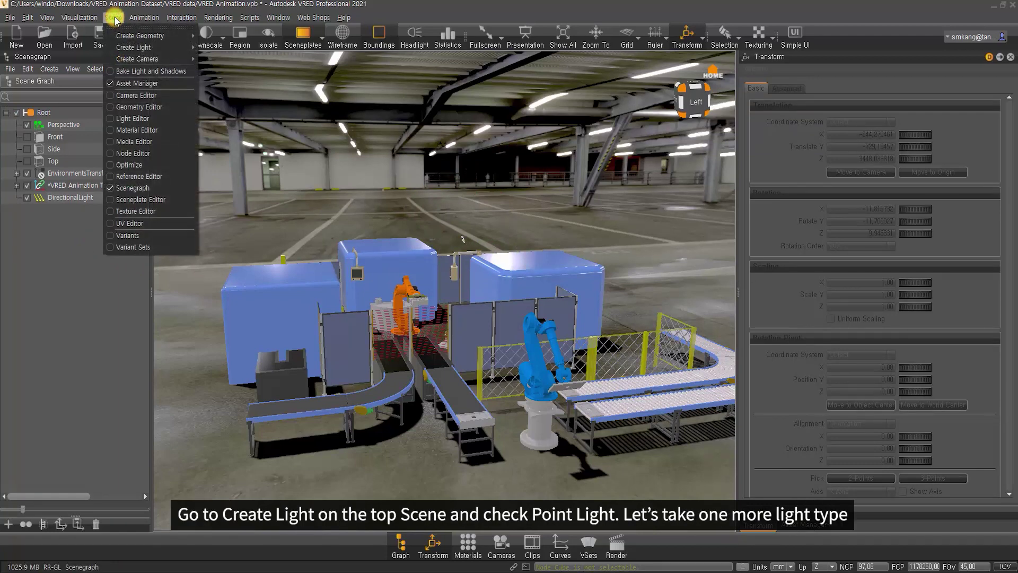
pyautogui.moveTo(151, 48)
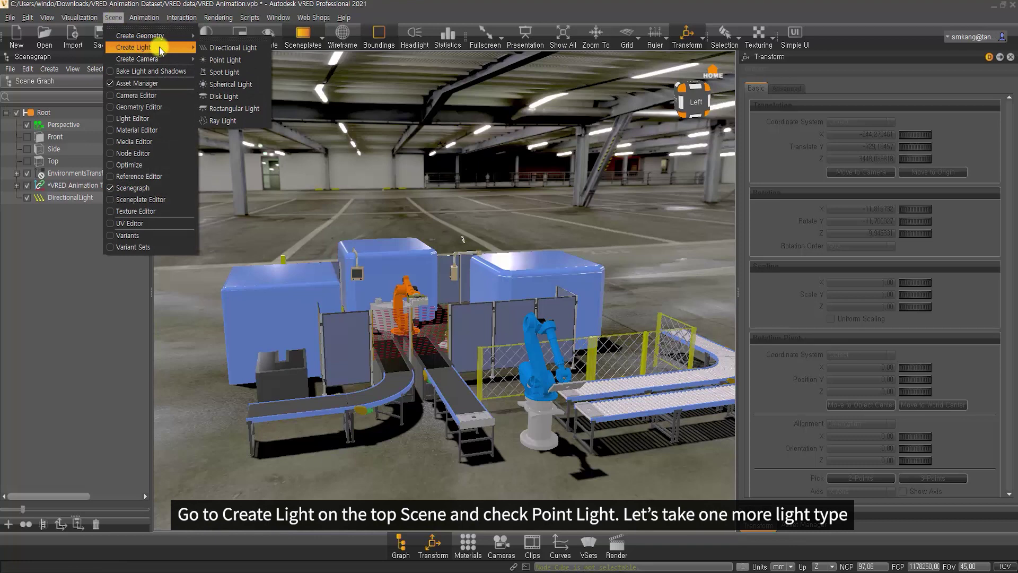
pyautogui.click(236, 60)
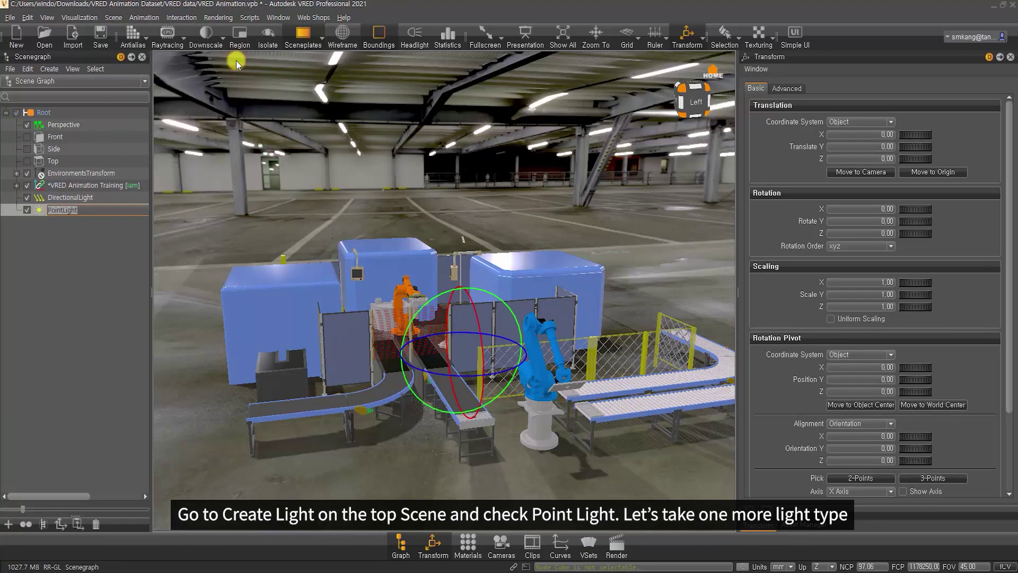
pyautogui.click(116, 239)
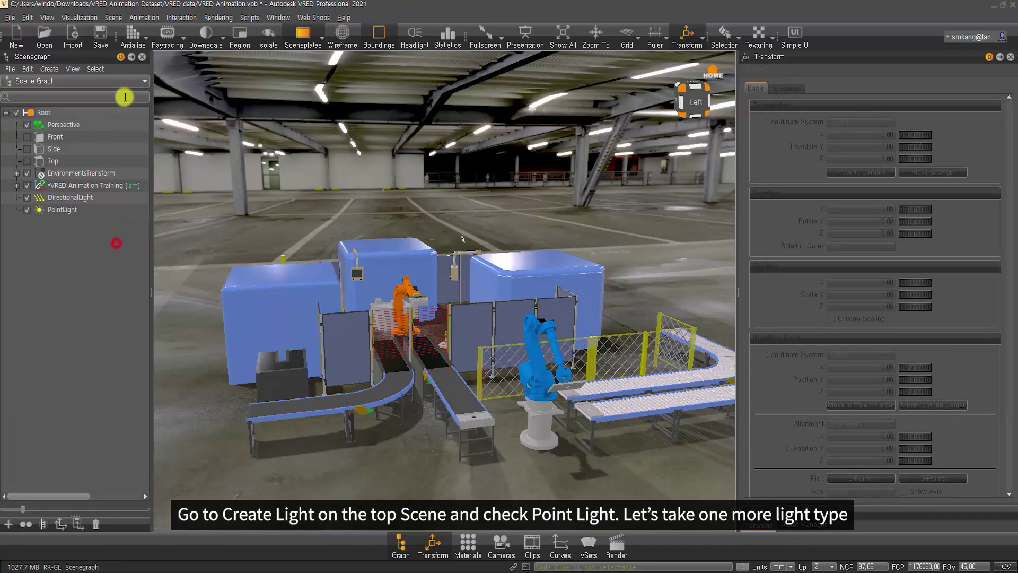
# Create a spherical light at the scene root.
pyautogui.click(114, 18)
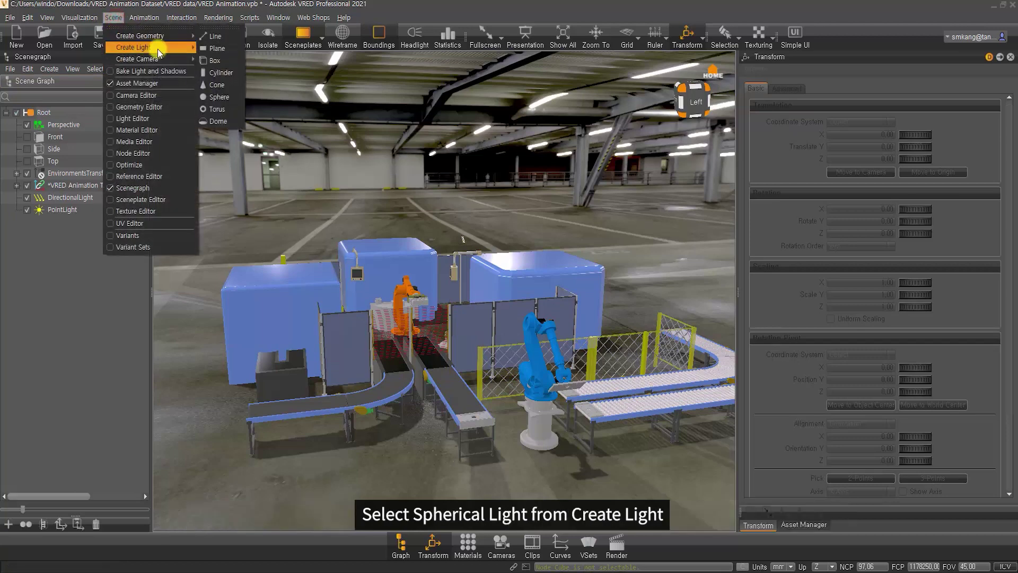
pyautogui.moveTo(143, 47)
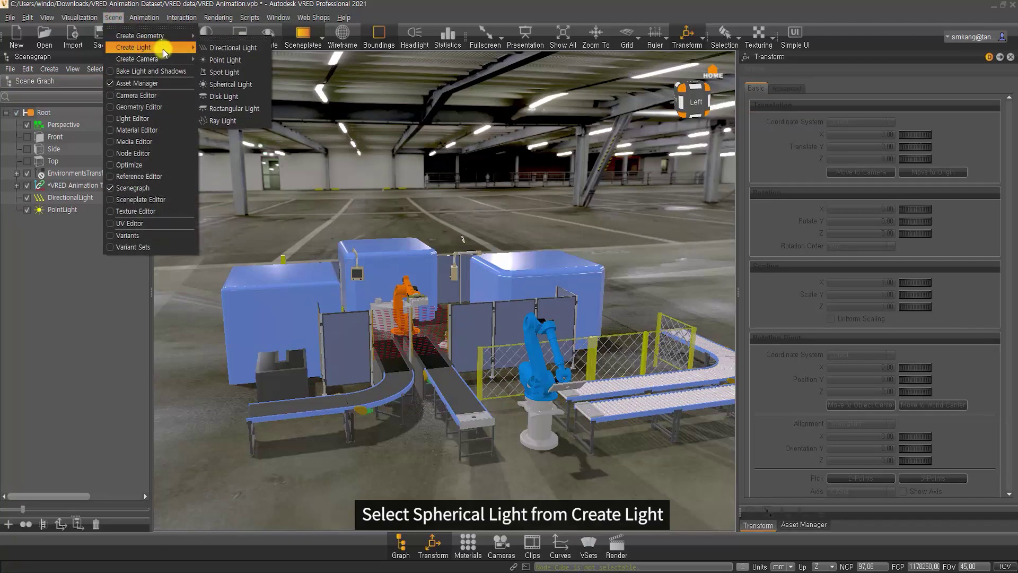
pyautogui.click(247, 86)
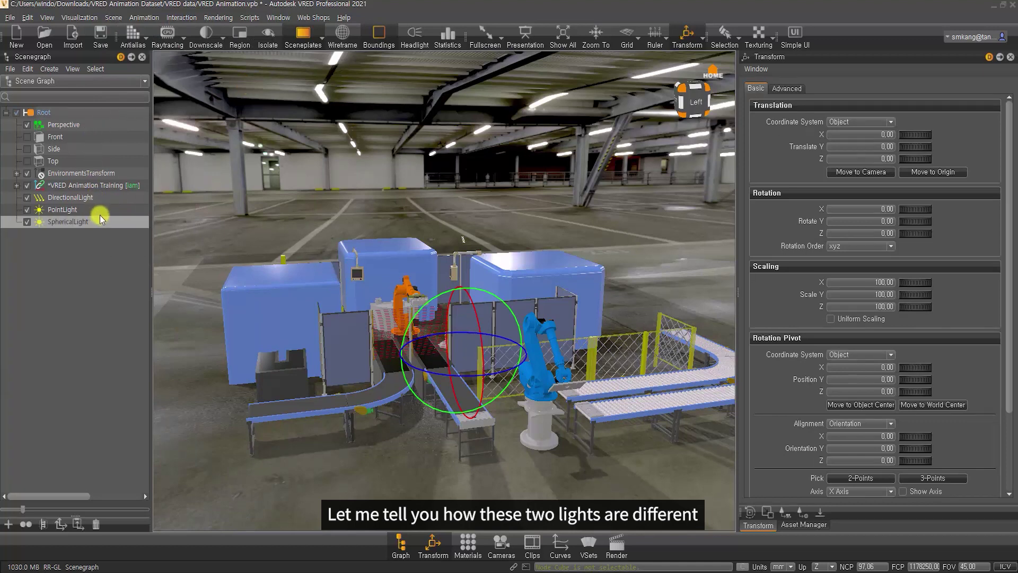
# Move the point and spherical lights together to just above the rear blue box, about X 3007, Y 899, Z 2616.
pyautogui.keyDown('ctrl'); pyautogui.click(74, 210); pyautogui.keyUp('ctrl')
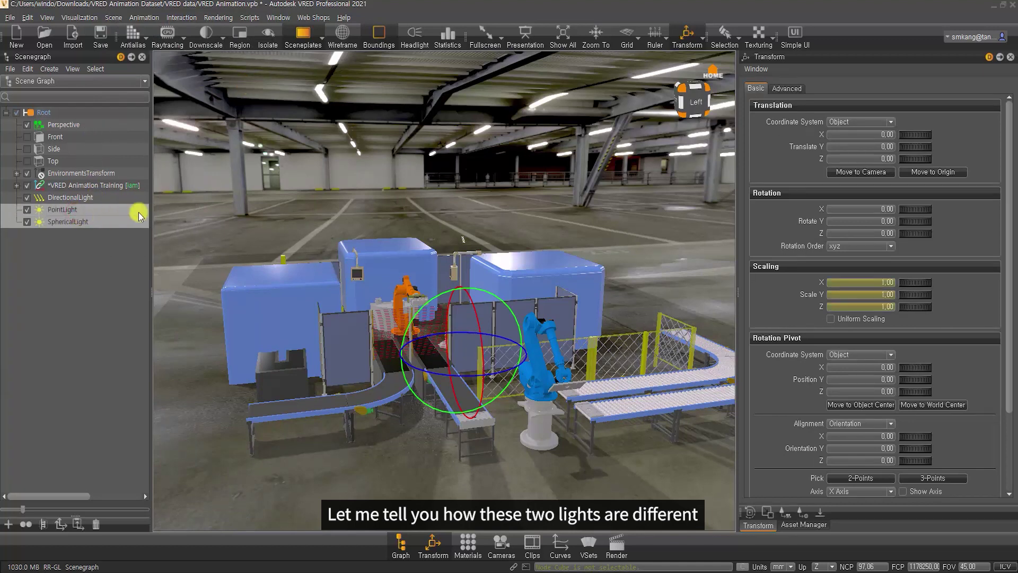
pyautogui.hotkey('shift', 'w')
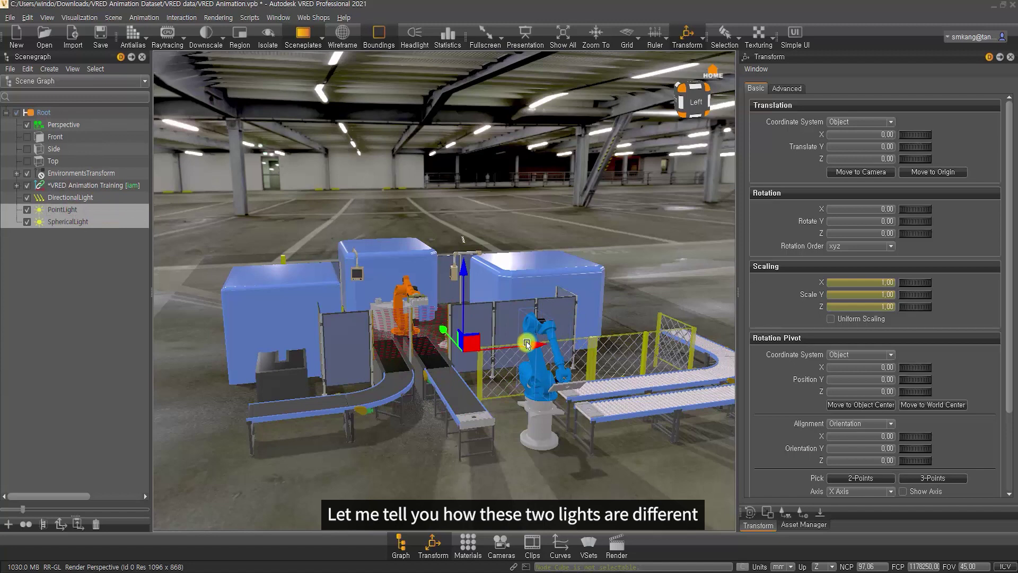
pyautogui.moveTo(527, 344); pyautogui.dragTo(518, 186)
pyautogui.moveTo(502, 236); pyautogui.dragTo(548, 259)
pyautogui.moveTo(650, 264); pyautogui.dragTo(595, 254)
pyautogui.moveTo(538, 228); pyautogui.dragTo(546, 215)
pyautogui.scroll(5, 578, 379)
pyautogui.scroll(3, 524, 279)
pyautogui.moveTo(524, 279); pyautogui.dragTo(300, 491)
pyautogui.moveTo(415, 365); pyautogui.dragTo(348, 361, button='right')
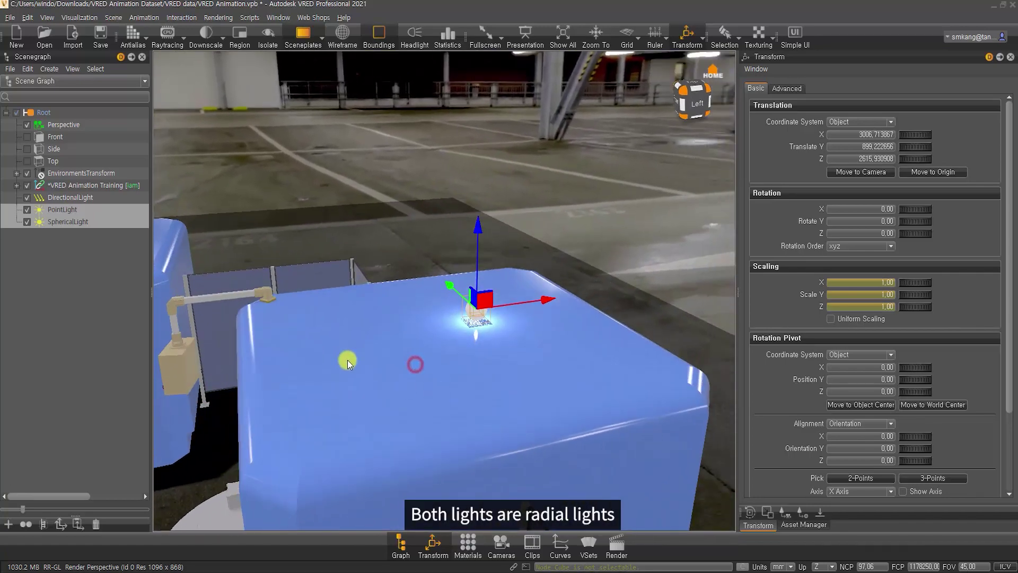
# Switch off the directional light and compare the point light alone with the spherical light alone, leaving only the spherical light on.
pyautogui.click(59, 261)
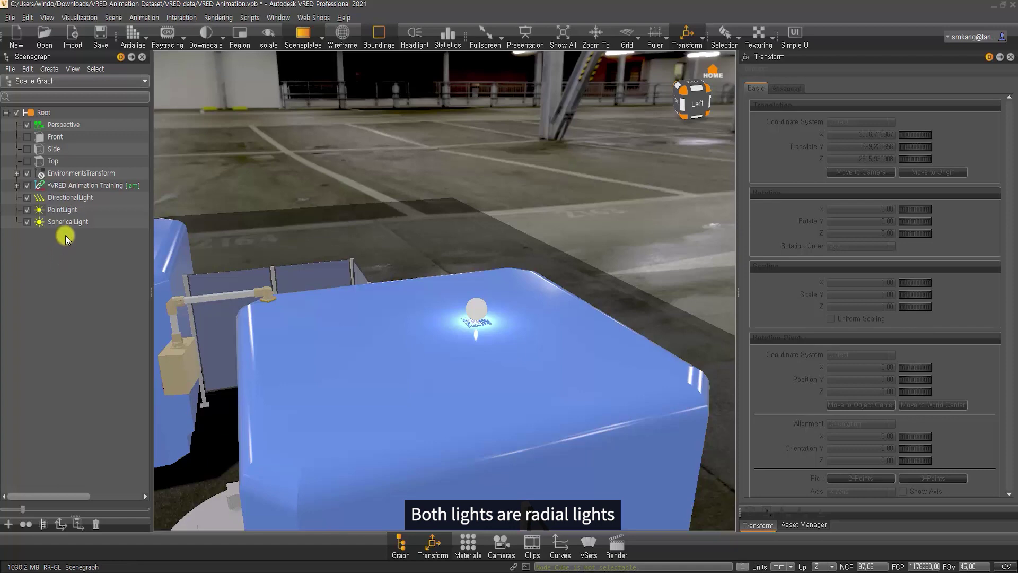
pyautogui.click(25, 197)
pyautogui.click(27, 222)
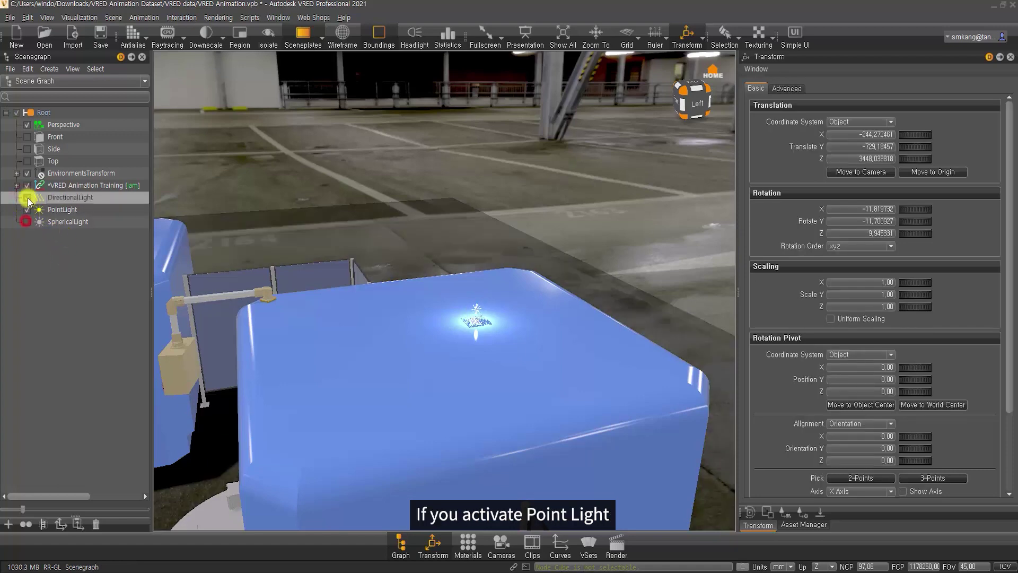
pyautogui.doubleClick(35, 197)
pyautogui.click(28, 197)
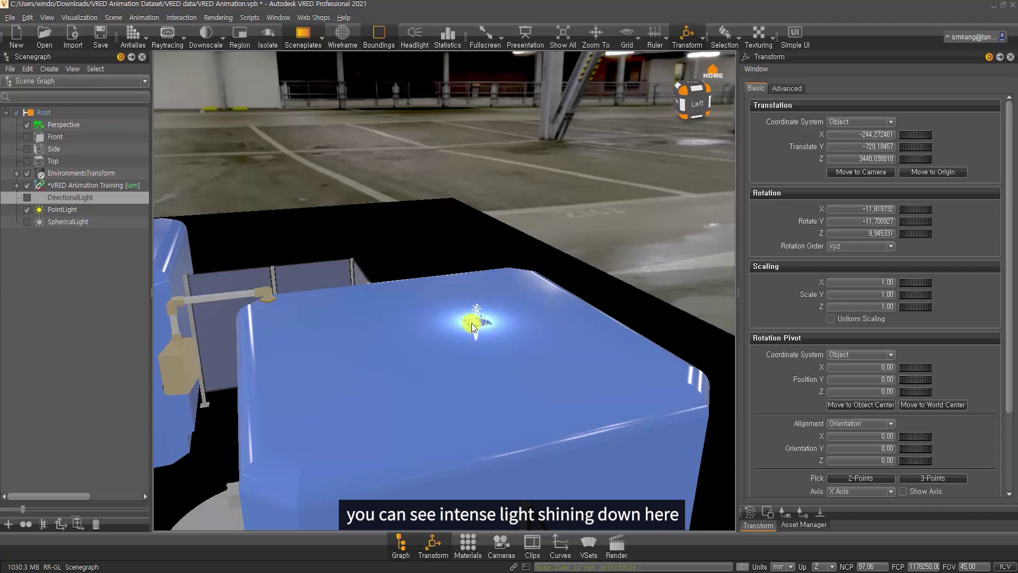
pyautogui.click(27, 209)
pyautogui.click(27, 221)
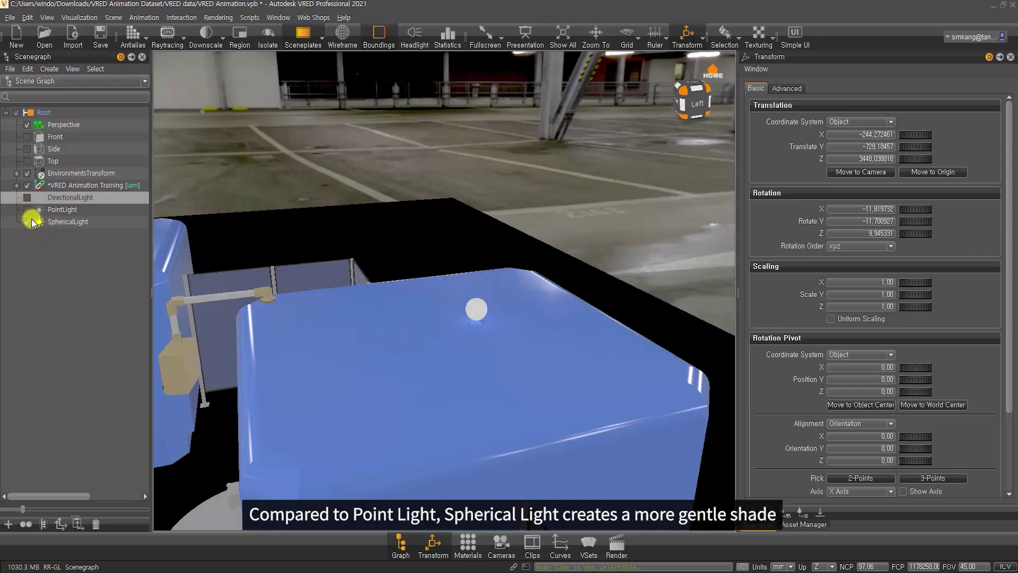
# Switch off the spherical light and switch the point light on to compare their shading on the rear blue box.
pyautogui.click(476, 308)
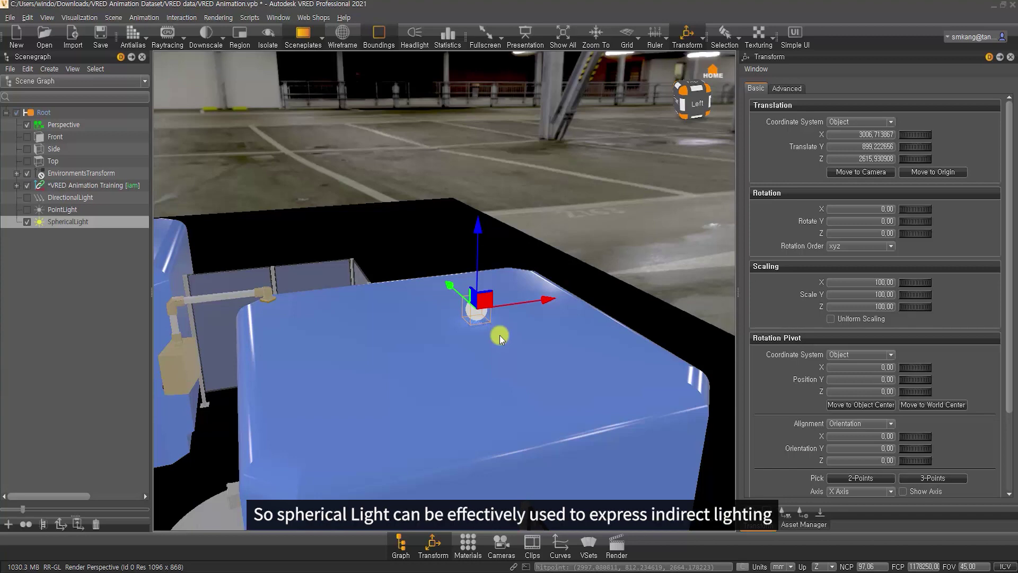
pyautogui.click(65, 210)
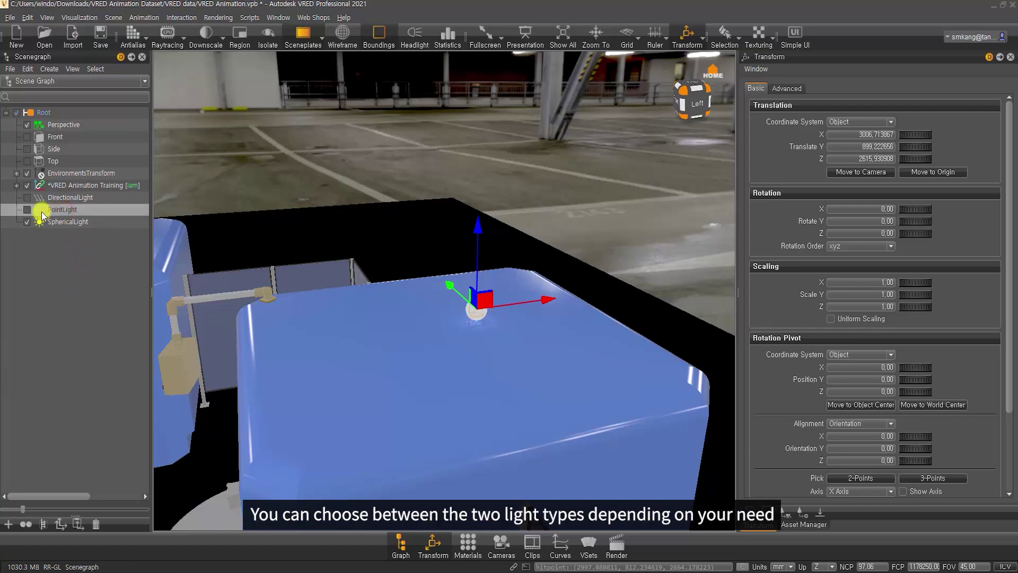
pyautogui.click(27, 220)
pyautogui.click(27, 211)
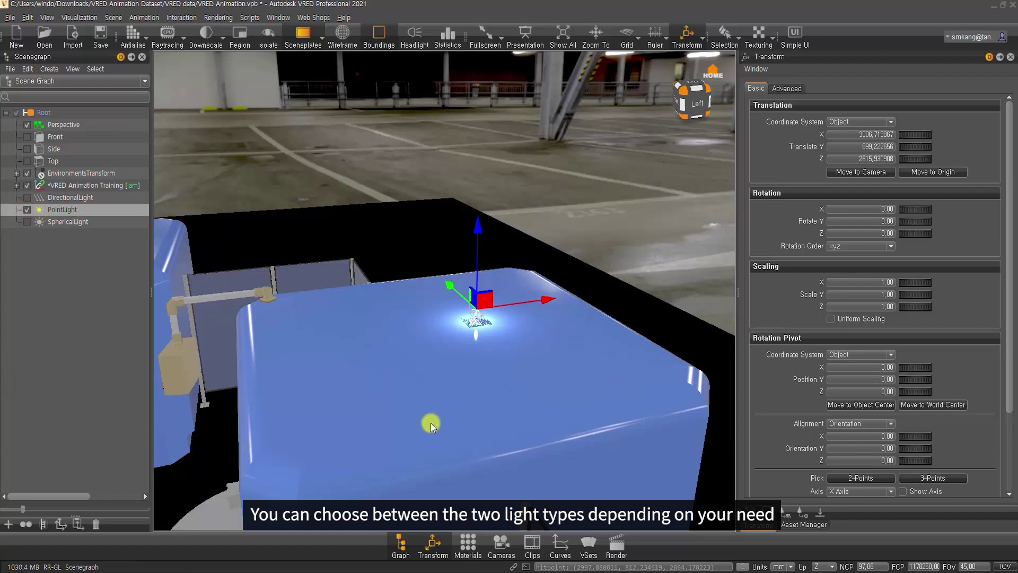
pyautogui.click(40, 222)
pyautogui.click(60, 213)
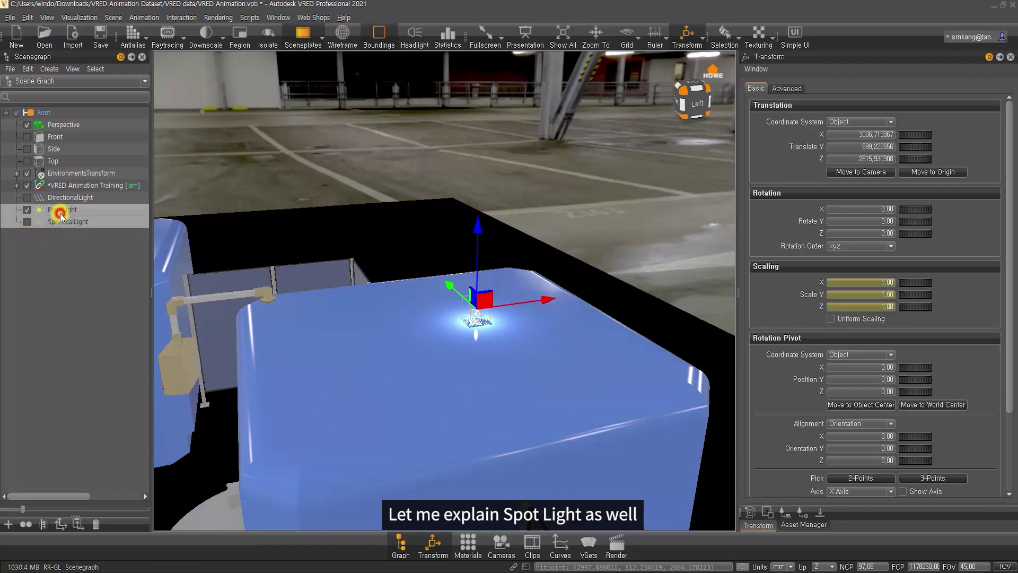
# Create a spot light at the scene root with its default name.
pyautogui.click(65, 295)
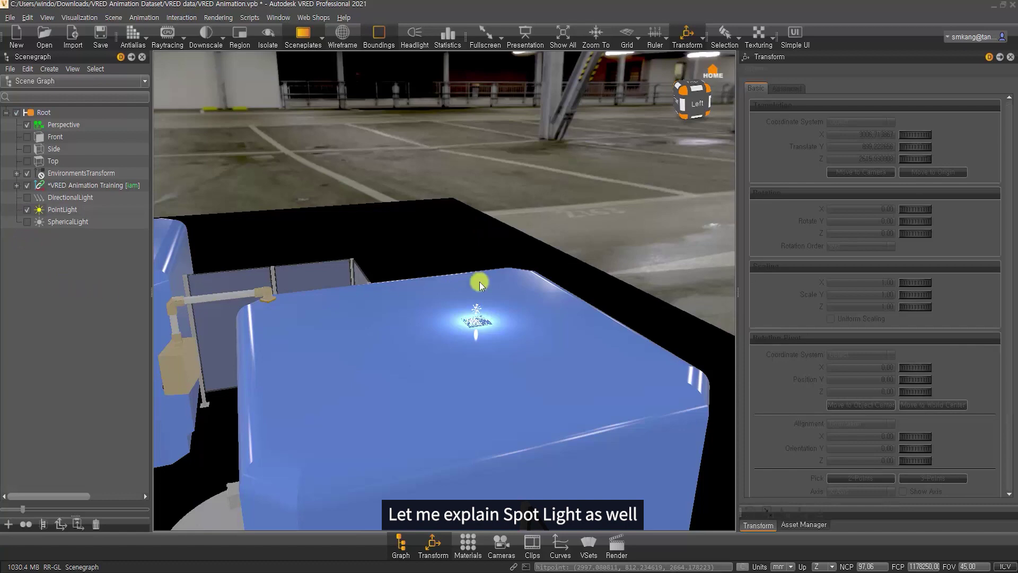
pyautogui.click(49, 253)
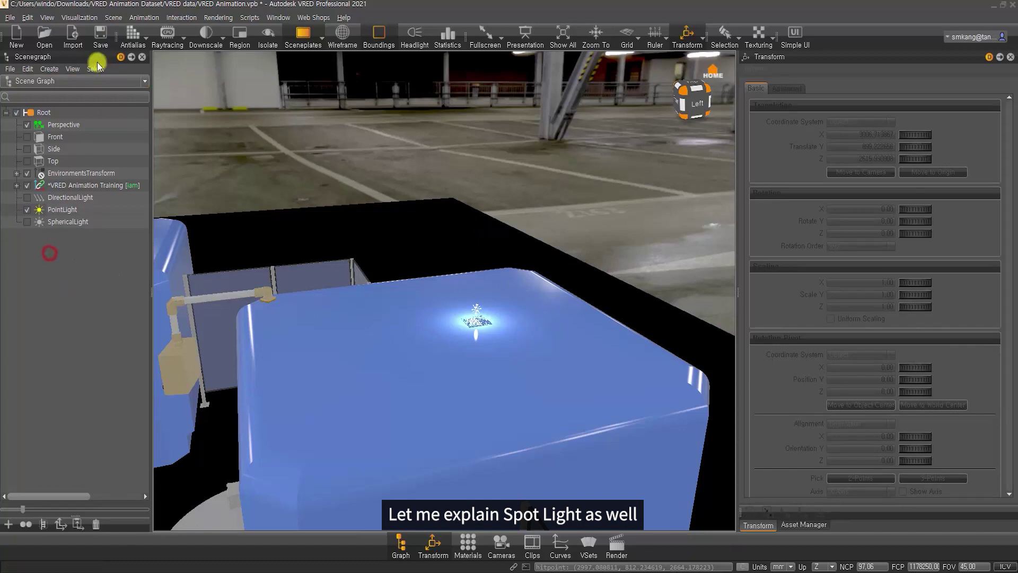
pyautogui.click(116, 18)
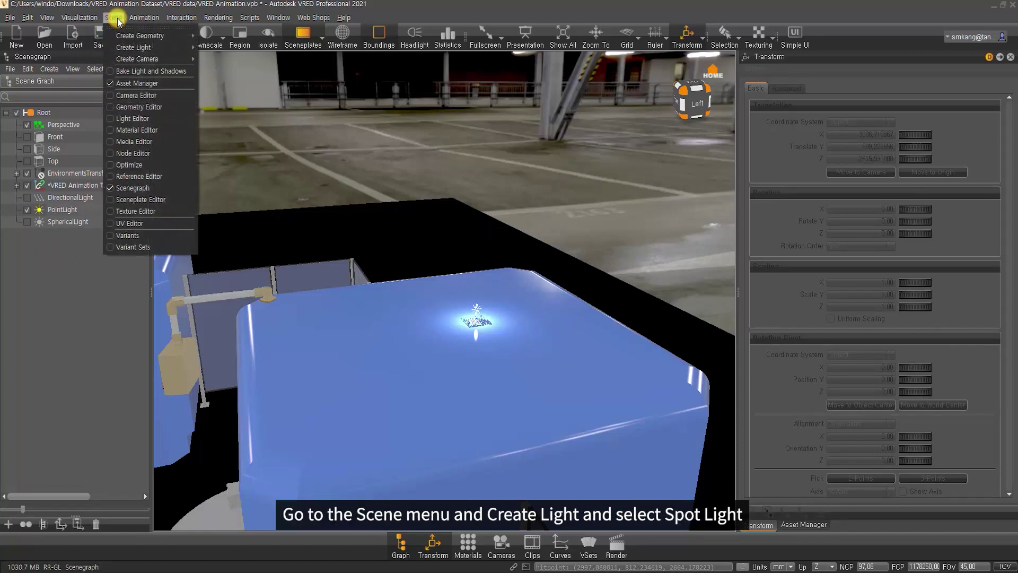
pyautogui.moveTo(142, 49)
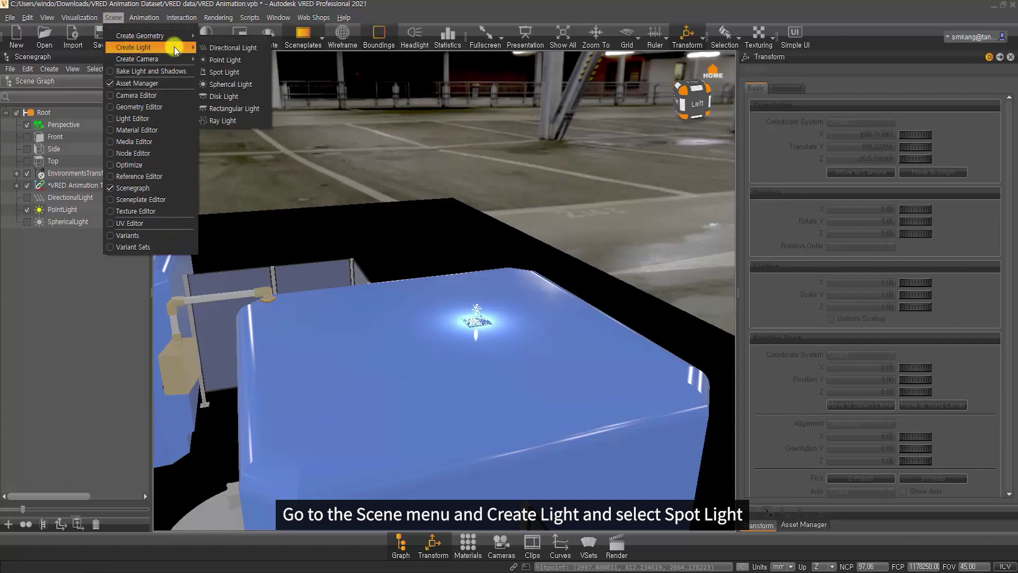
pyautogui.click(240, 76)
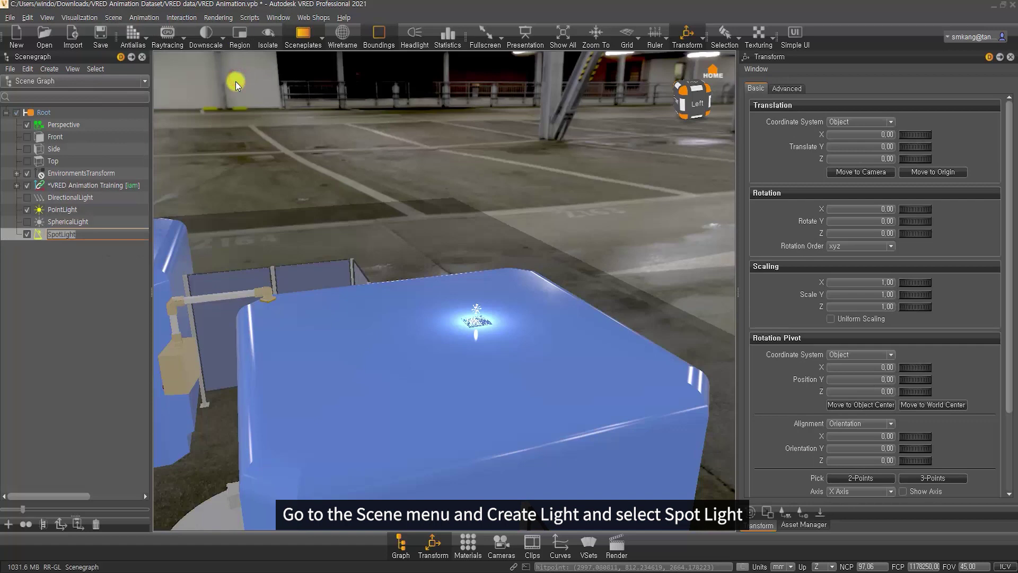
pyautogui.press('Return')
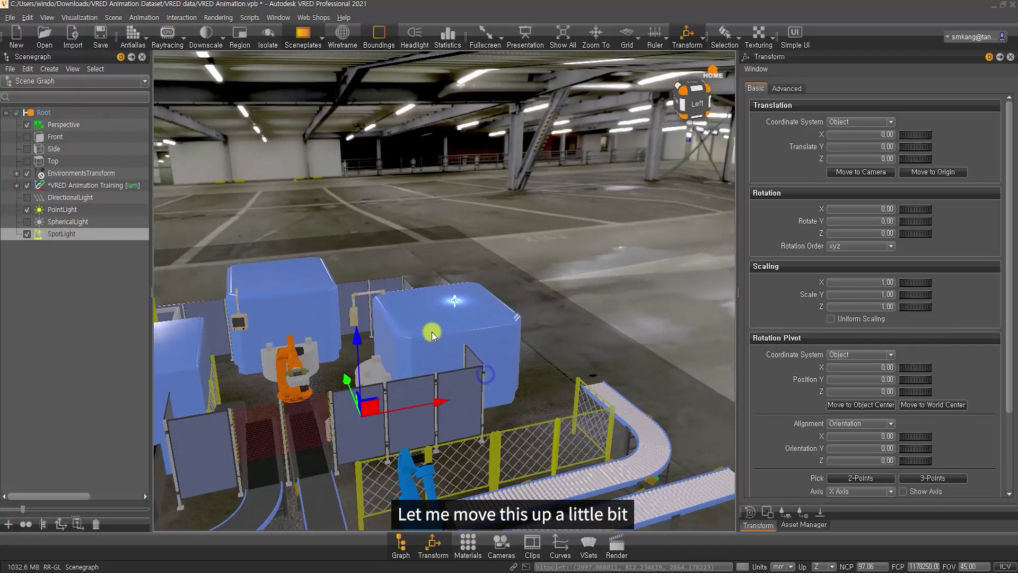
# Move the spot light above the rear blue box, to about X 2812 and Z 3336, and examine its cone-shaped lighting.
pyautogui.moveTo(357, 335); pyautogui.dragTo(356, 219)
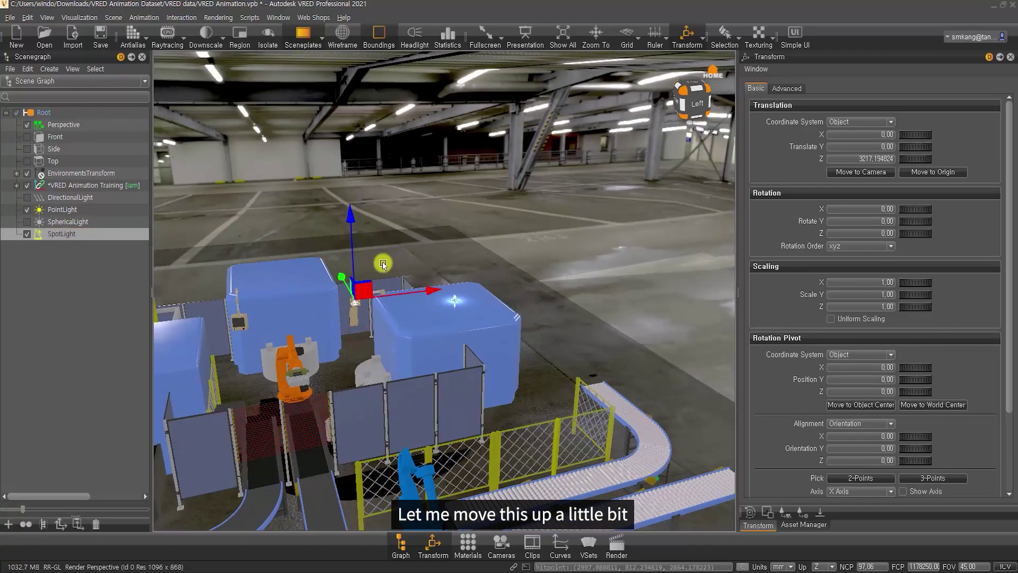
pyautogui.moveTo(419, 294); pyautogui.dragTo(525, 281)
pyautogui.scroll(8, 466, 288)
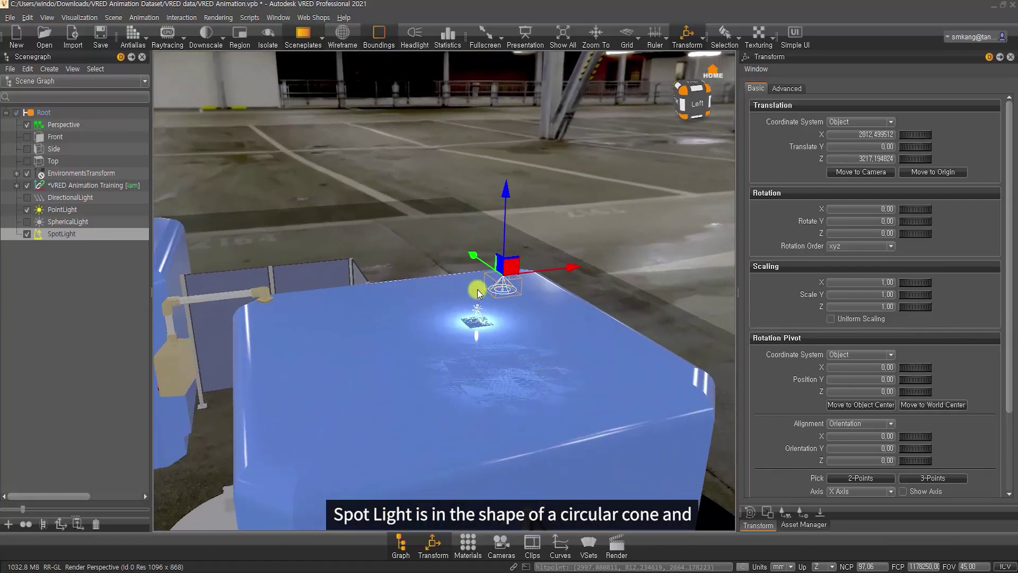
pyautogui.moveTo(555, 348); pyautogui.dragTo(555, 257, button='right')
pyautogui.moveTo(539, 360); pyautogui.dragTo(517, 416, button='middle')
pyautogui.moveTo(516, 391); pyautogui.dragTo(446, 466)
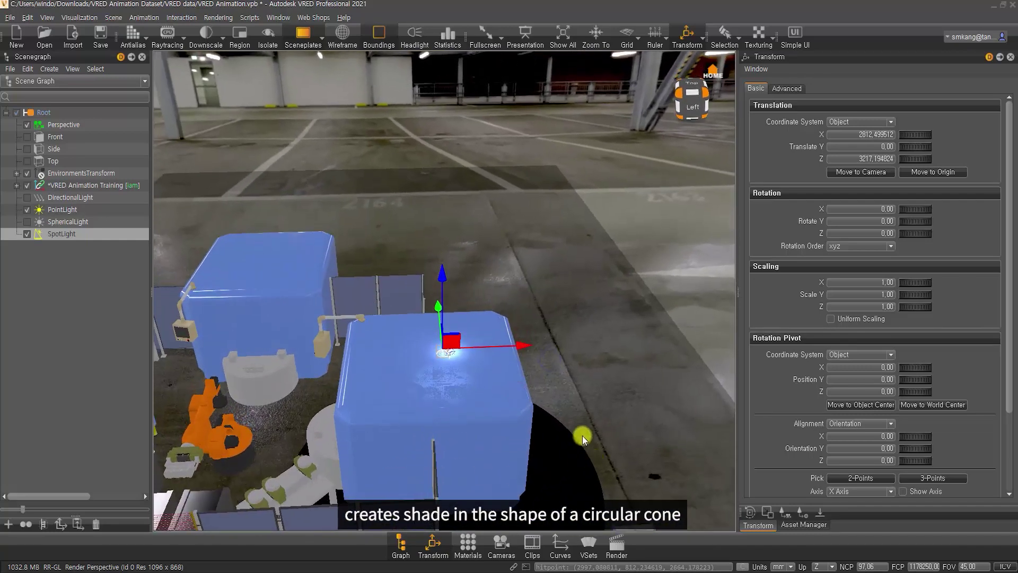
pyautogui.moveTo(589, 456); pyautogui.dragTo(568, 358, button='middle')
pyautogui.moveTo(422, 237)
pyautogui.mouseDown()
pyautogui.moveTo(421, 136)
pyautogui.moveTo(419, 229)
pyautogui.mouseUp()
pyautogui.moveTo(349, 342); pyautogui.dragTo(420, 263)
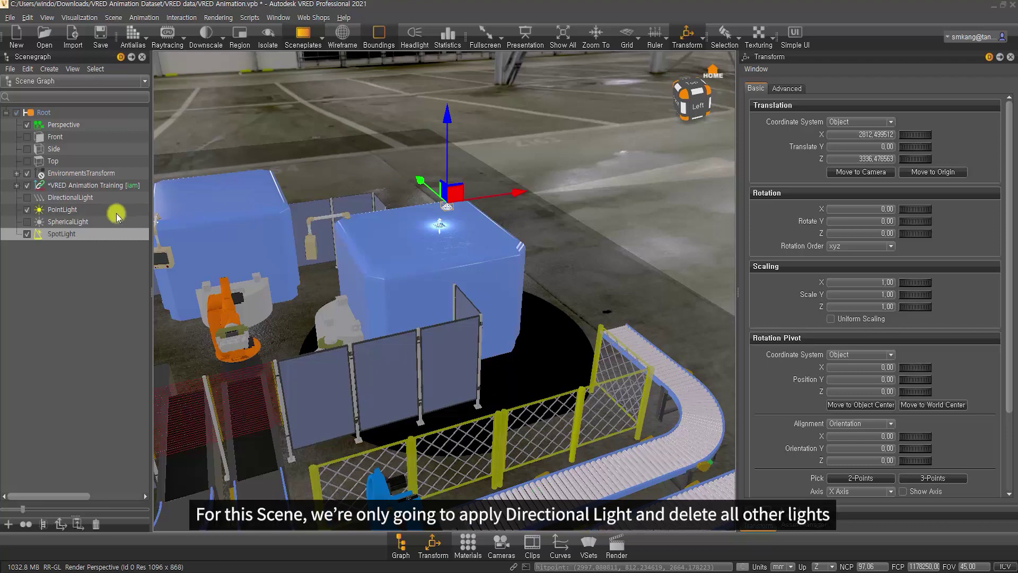
# Switch the directional light back on and delete the point, spherical and spot lights.
pyautogui.click(26, 197)
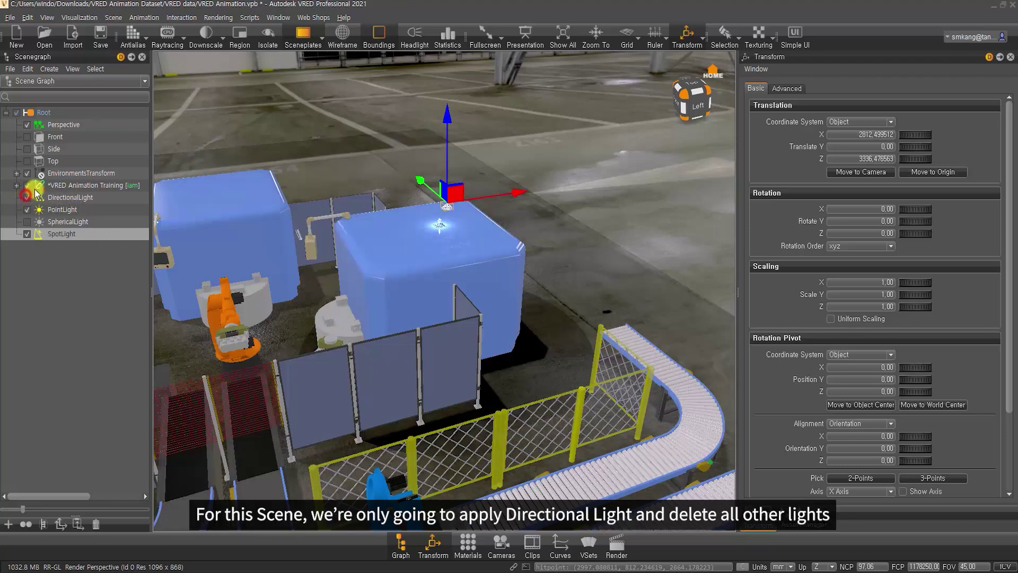
pyautogui.click(62, 209)
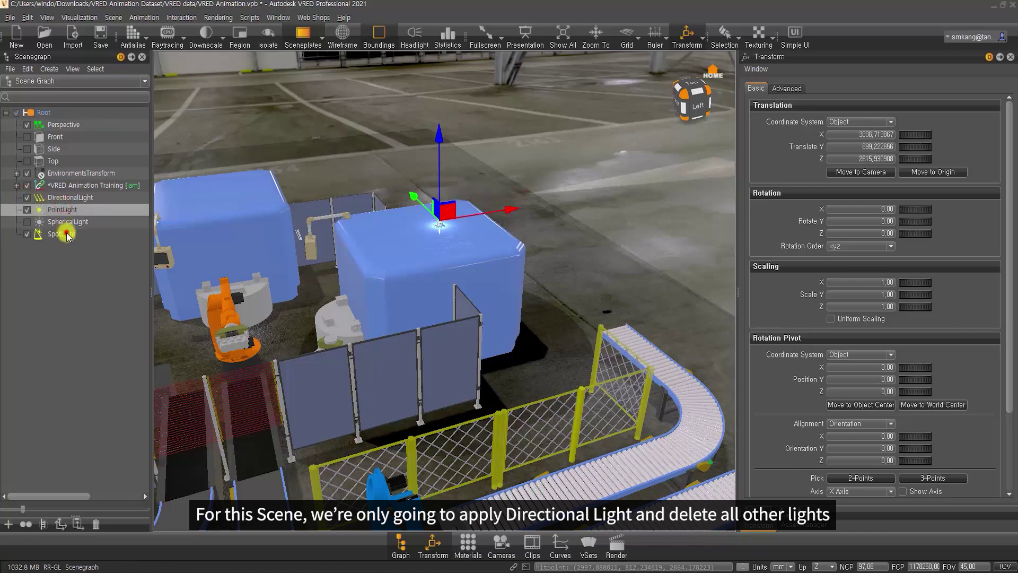
pyautogui.keyDown('shift'); pyautogui.click(66, 233); pyautogui.keyUp('shift')
pyautogui.press('Delete')
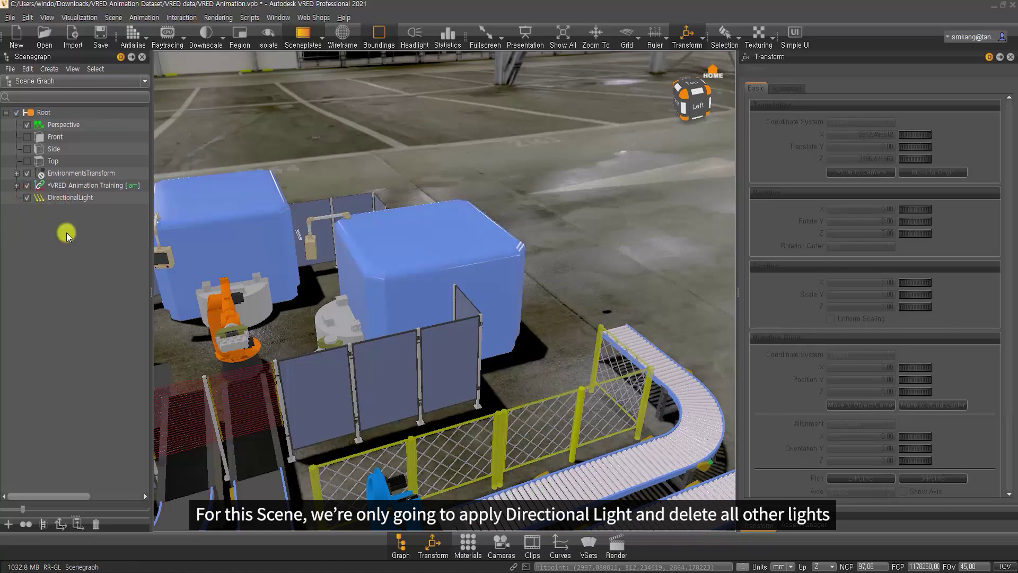
# Open the directional light in the Light Editor, docked alongside the Transform module and widened so its settings are readable.
pyautogui.click(58, 201)
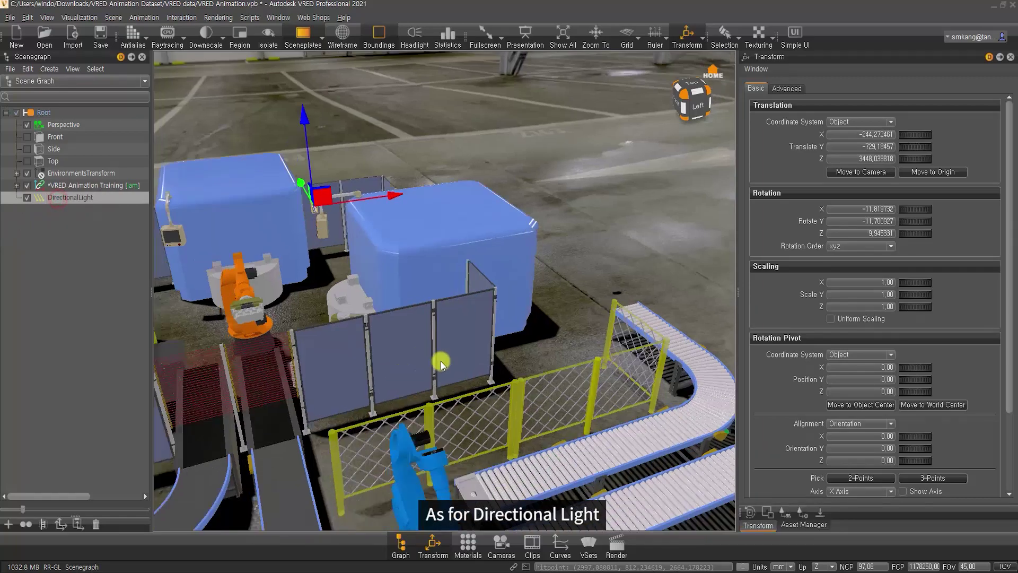
pyautogui.keyDown('alt'); pyautogui.moveTo(450, 398); pyautogui.dragTo(438, 351, button='right'); pyautogui.keyUp('alt')
pyautogui.keyDown('alt'); pyautogui.moveTo(388, 372); pyautogui.dragTo(460, 347); pyautogui.keyUp('alt')
pyautogui.keyDown('alt'); pyautogui.moveTo(470, 352); pyautogui.dragTo(456, 453, button='right'); pyautogui.keyUp('alt')
pyautogui.keyDown('alt'); pyautogui.moveTo(356, 439); pyautogui.dragTo(387, 433); pyautogui.keyUp('alt')
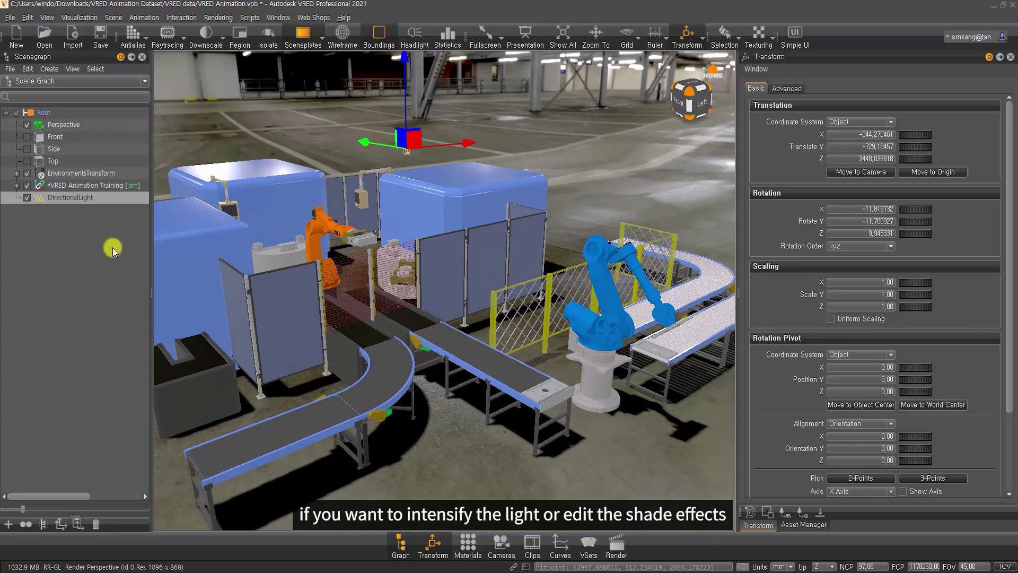
pyautogui.click(113, 17)
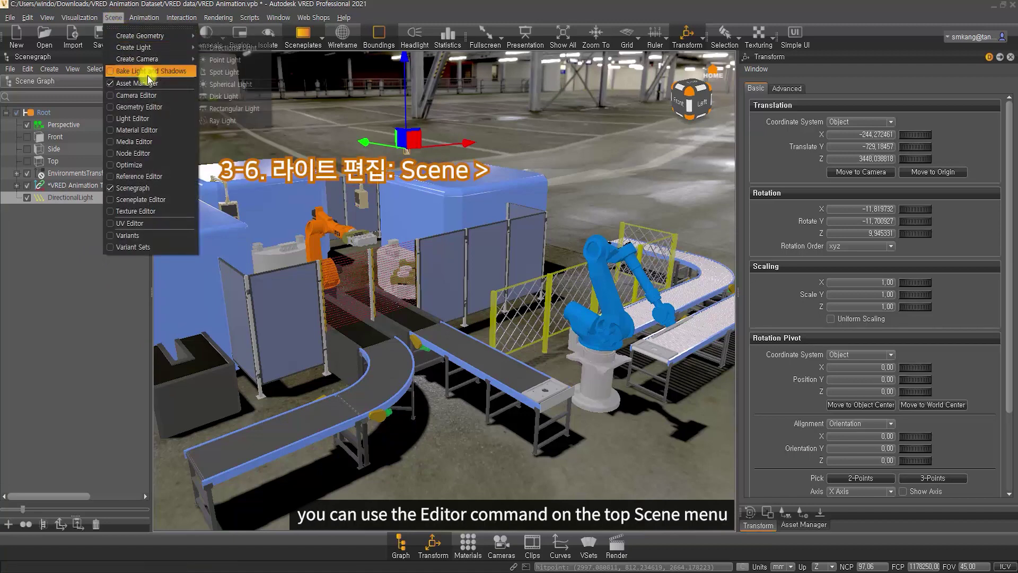
pyautogui.click(142, 120)
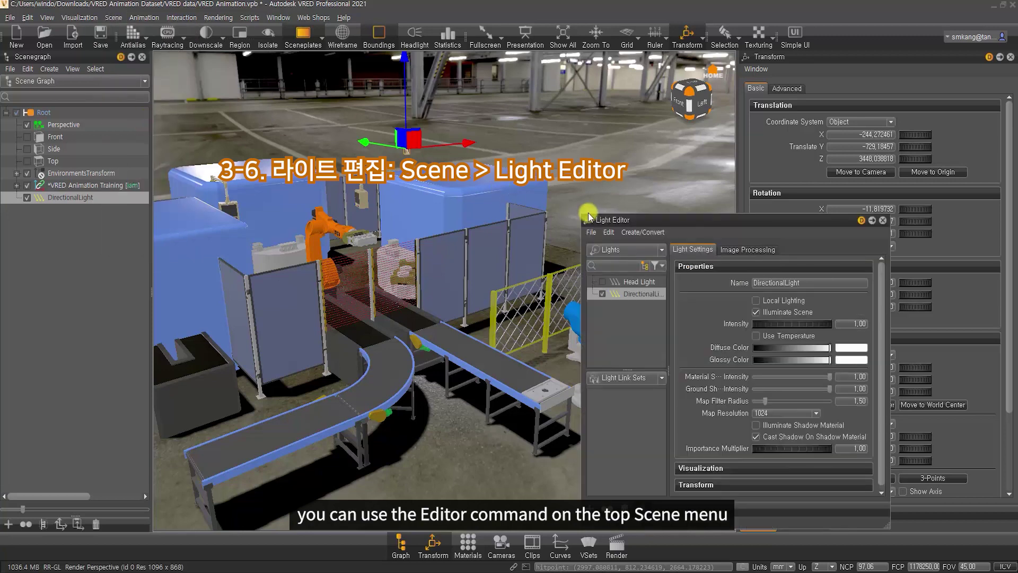
pyautogui.moveTo(631, 220); pyautogui.dragTo(796, 176)
pyautogui.moveTo(797, 248); pyautogui.dragTo(795, 242)
pyautogui.moveTo(723, 219); pyautogui.dragTo(635, 210)
pyautogui.click(687, 121)
pyautogui.click(688, 131)
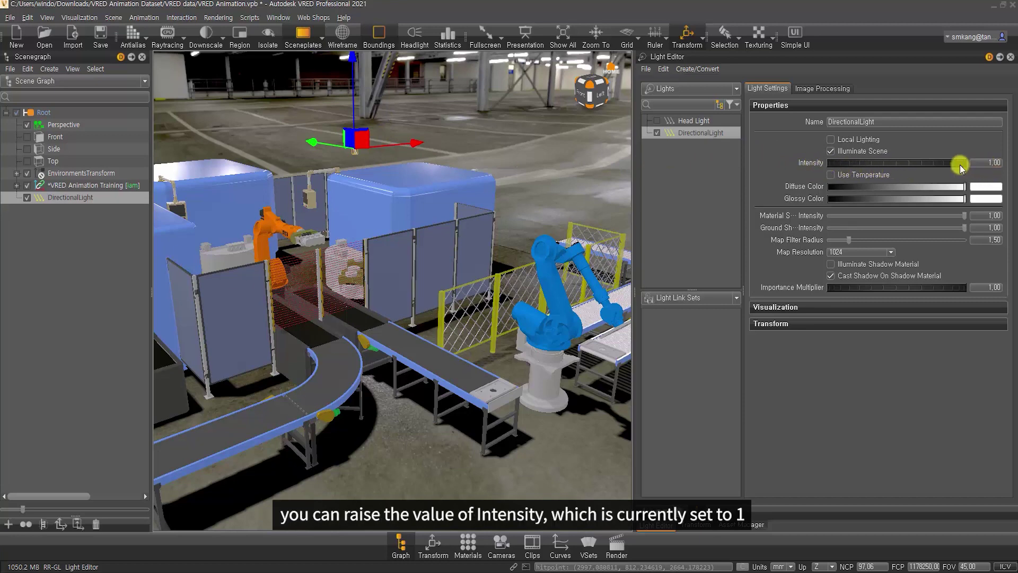
# Try an intensity of 10 for the directional light.
pyautogui.moveTo(984, 163); pyautogui.dragTo(1010, 164)
pyautogui.write('10')
pyautogui.press('Return')
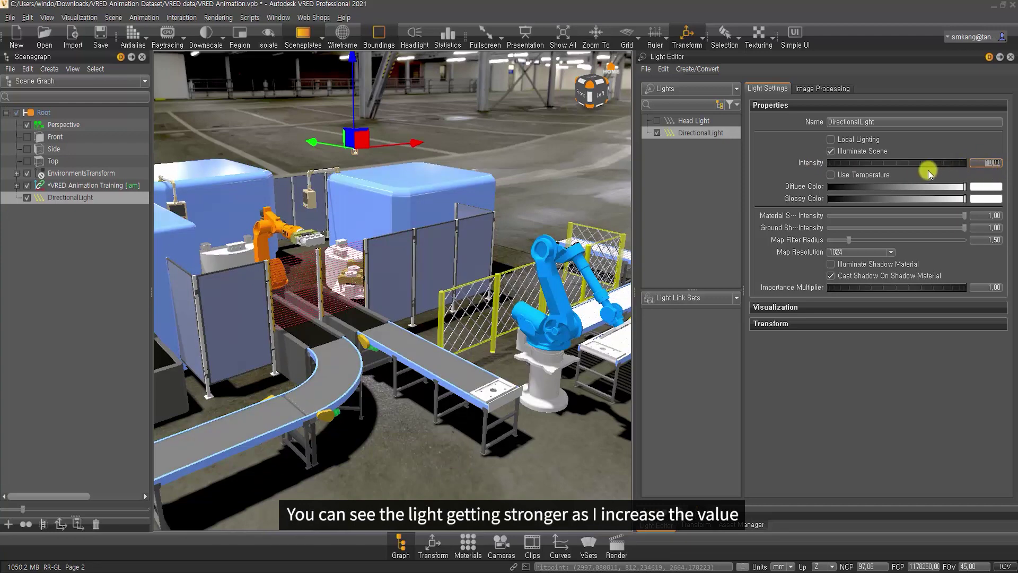
# Set the directional light's intensity to 1.5.
pyautogui.moveTo(927, 164); pyautogui.dragTo(966, 172)
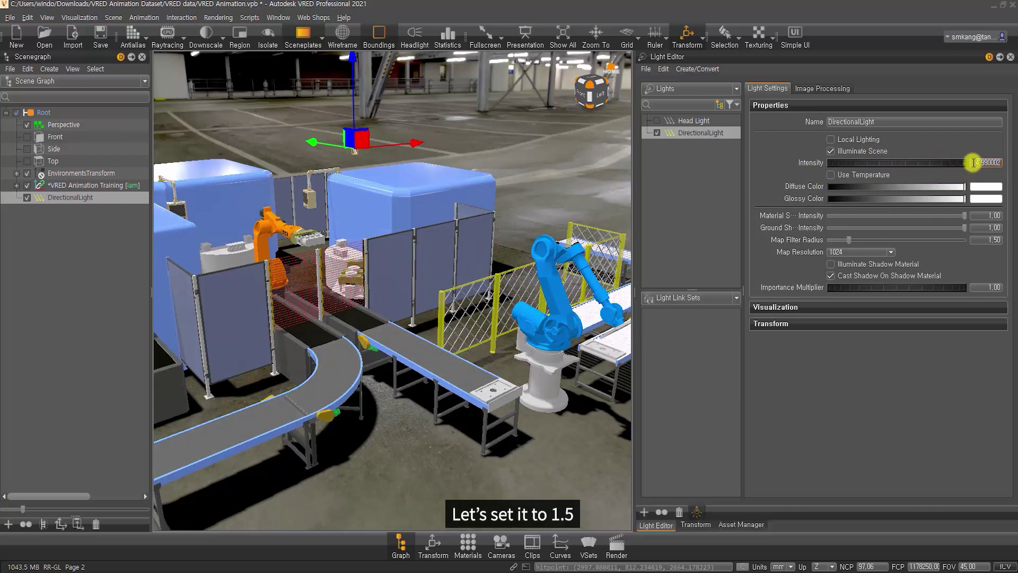
pyautogui.write('1')
pyautogui.press('Return')
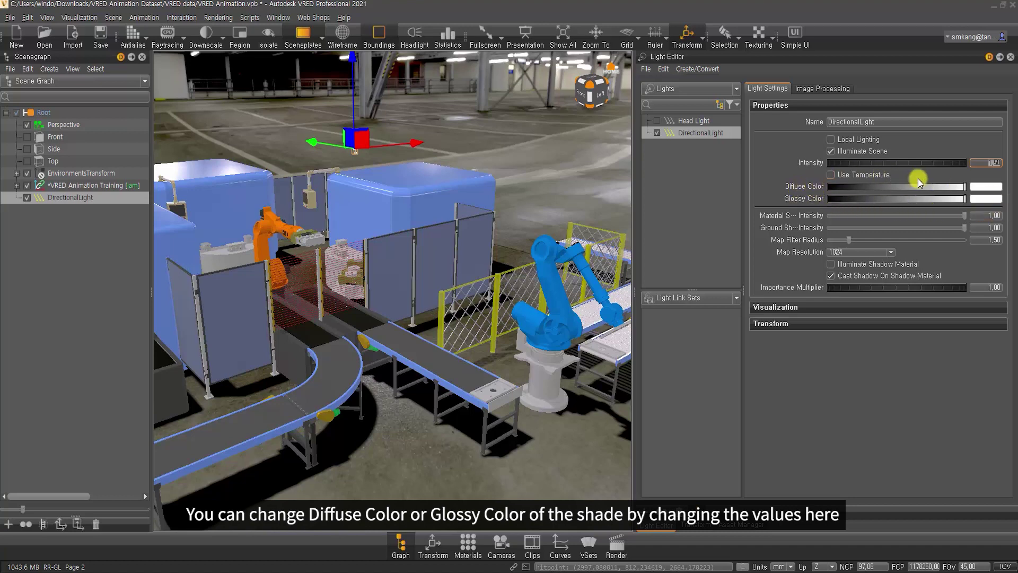
# Widen the light properties area and try a Material Shadow Intensity of 10 for the directional light.
pyautogui.moveTo(743, 221); pyautogui.dragTo(699, 225)
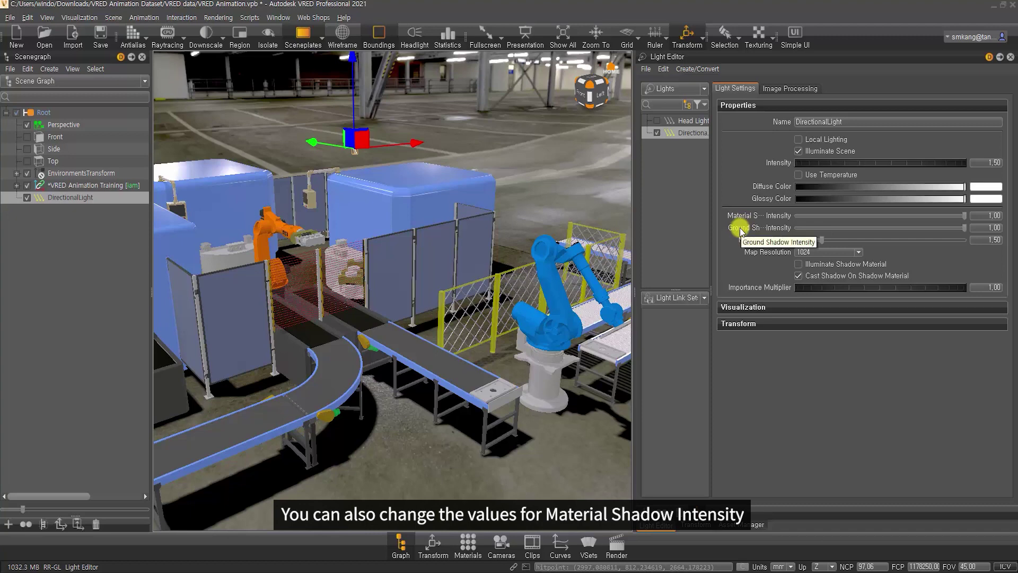
pyautogui.moveTo(964, 216); pyautogui.dragTo(985, 216)
pyautogui.click(980, 215)
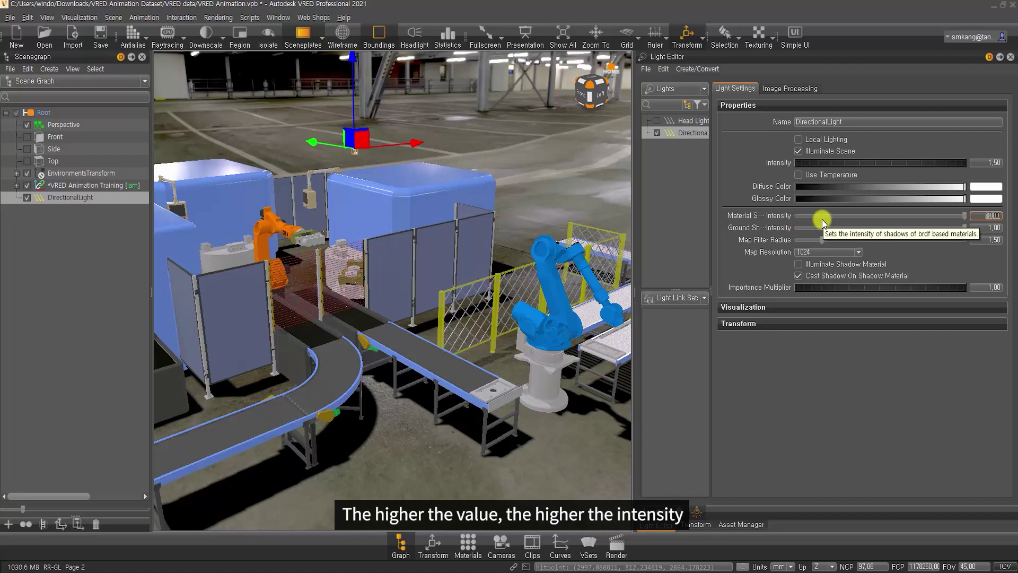
# Test different ground shadow strengths for the directional light and set its Ground Shadow Intensity to 0.7.
pyautogui.click(980, 227)
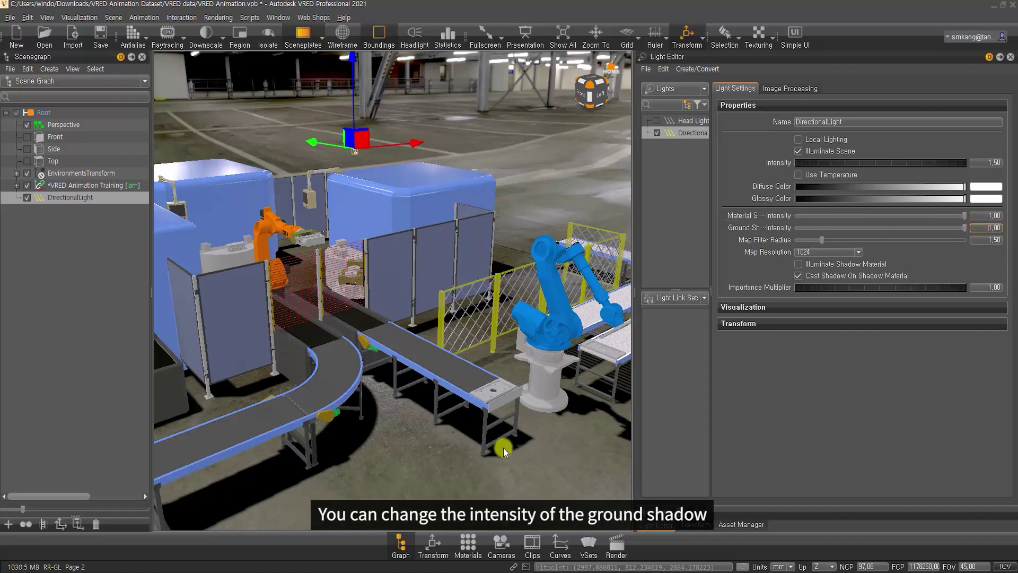
pyautogui.moveTo(963, 227); pyautogui.dragTo(909, 229)
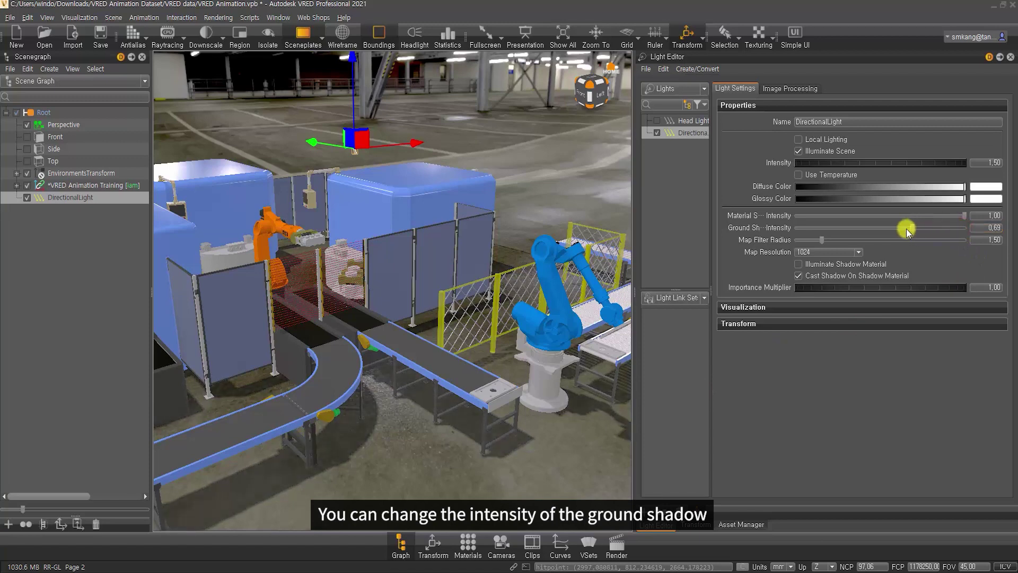
pyautogui.click(982, 228)
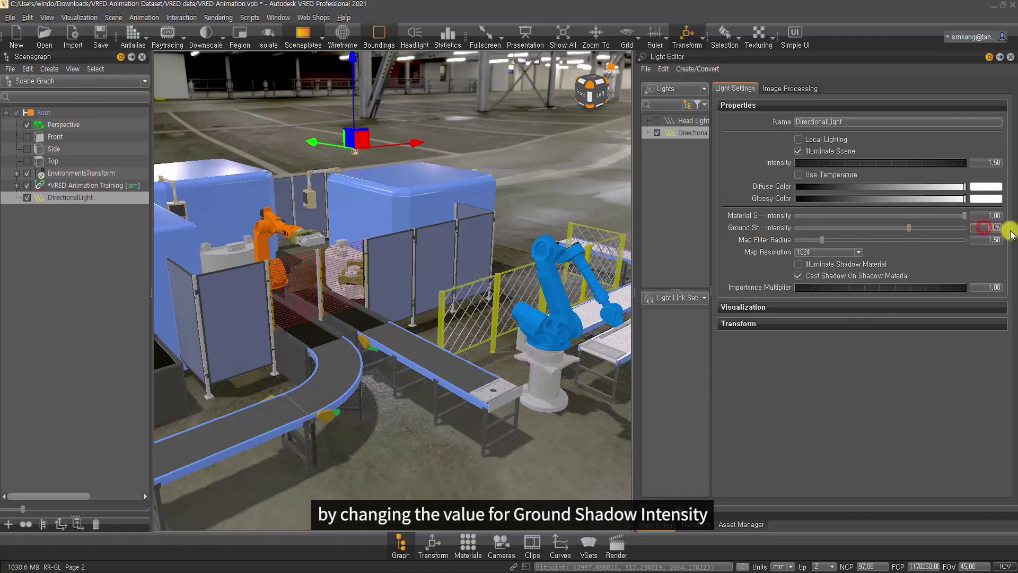
pyautogui.press('Return')
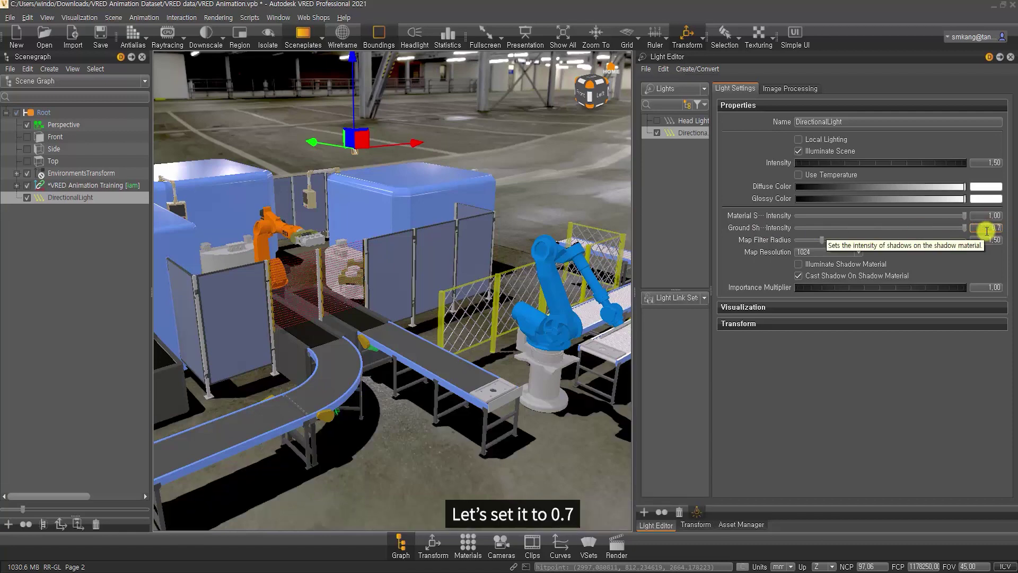
pyautogui.press('Return')
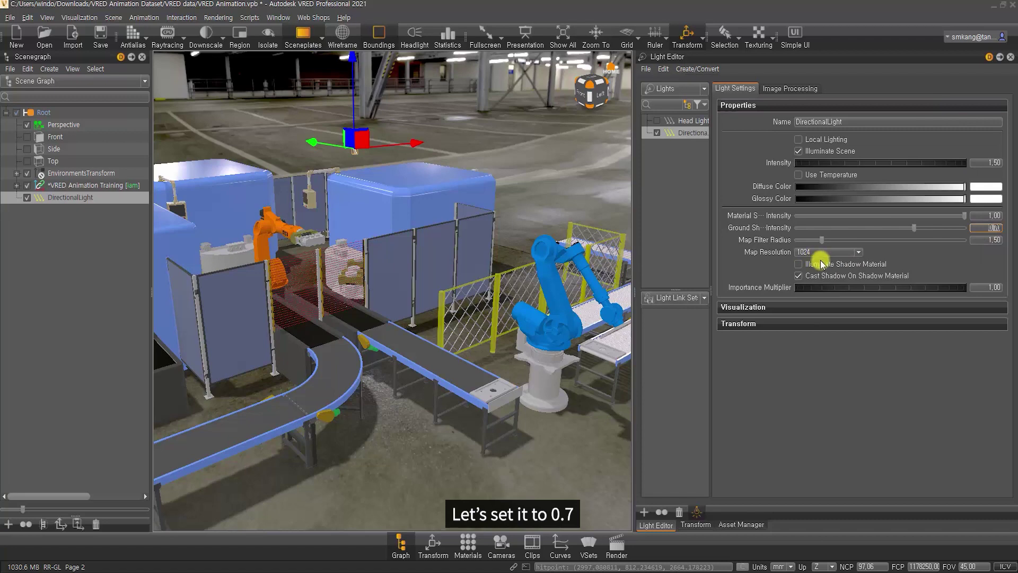
# Turn off Display Light in the directional light's visualization settings.
pyautogui.click(752, 105)
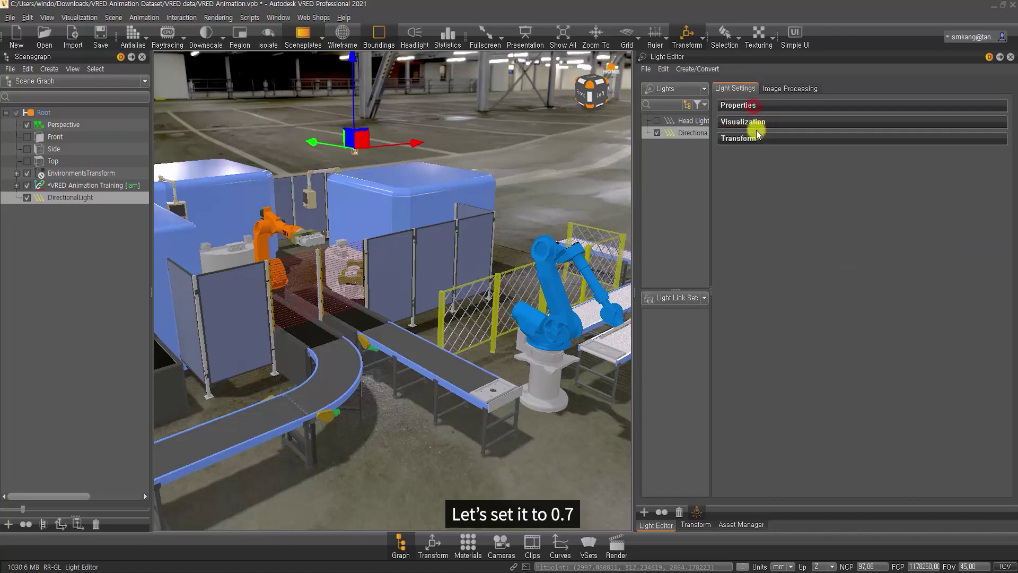
pyautogui.click(754, 123)
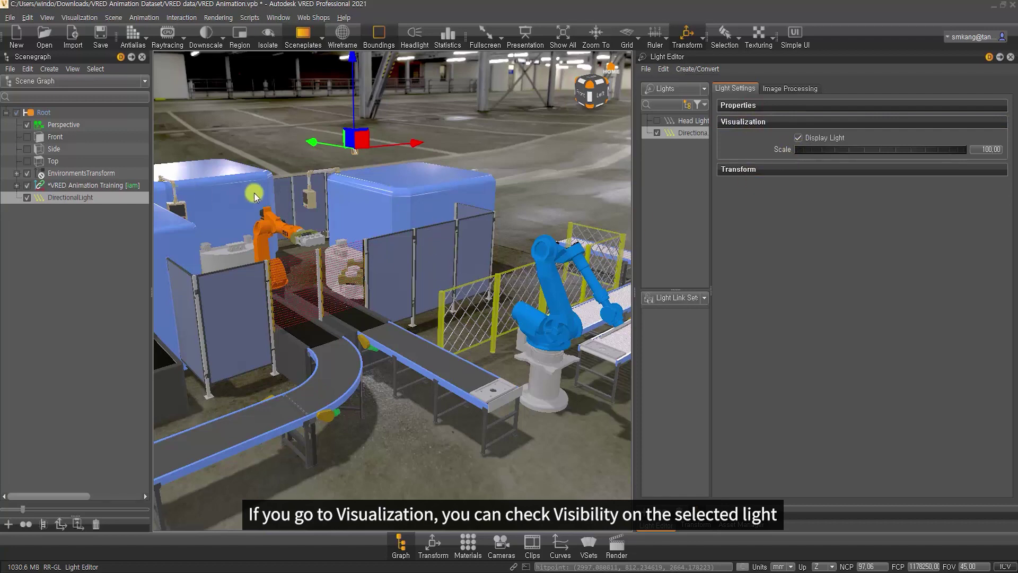
pyautogui.click(798, 138)
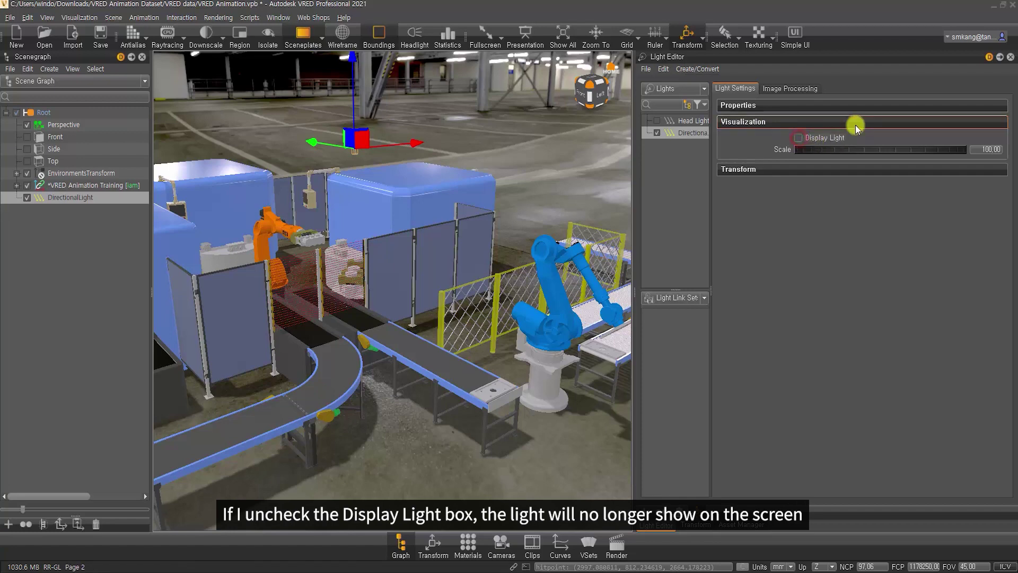
# Clear the scene selection and turn Display Light back on for the directional light.
pyautogui.click(110, 237)
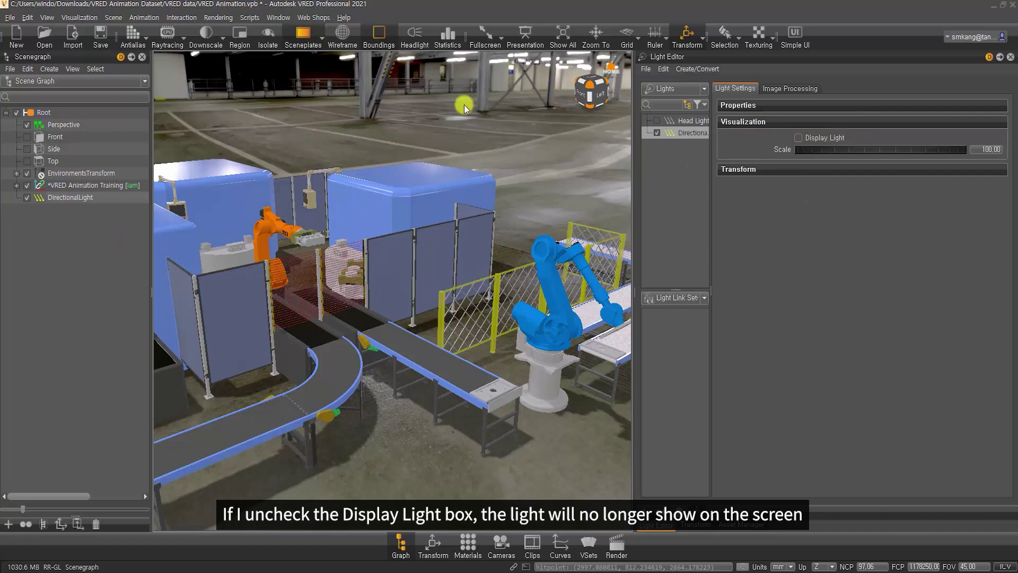
pyautogui.click(798, 138)
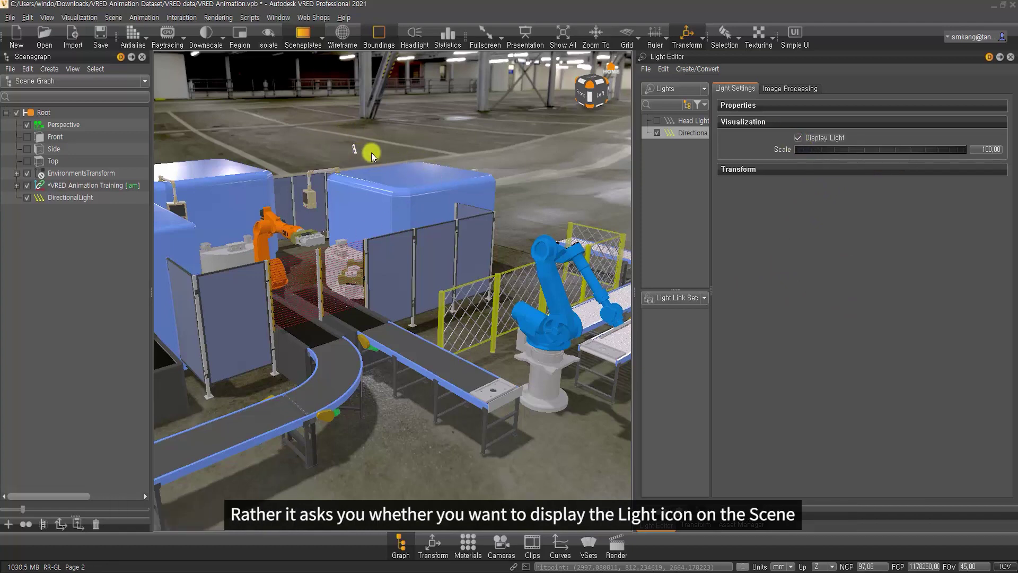
pyautogui.click(799, 137)
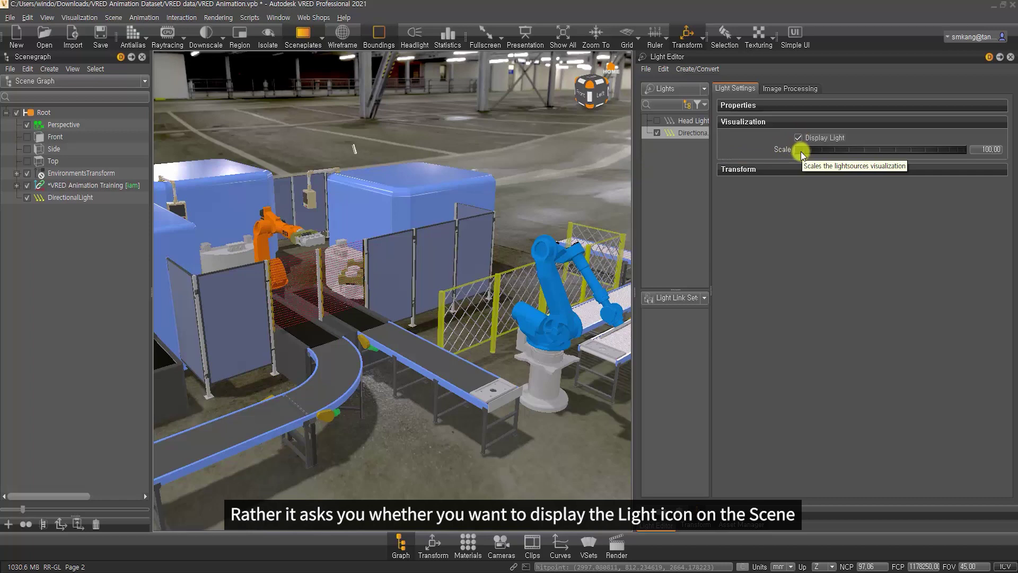
# Set the directional light's visualization Scale to 200 and expand its Transform settings.
pyautogui.moveTo(804, 150); pyautogui.dragTo(971, 165)
pyautogui.click(973, 150)
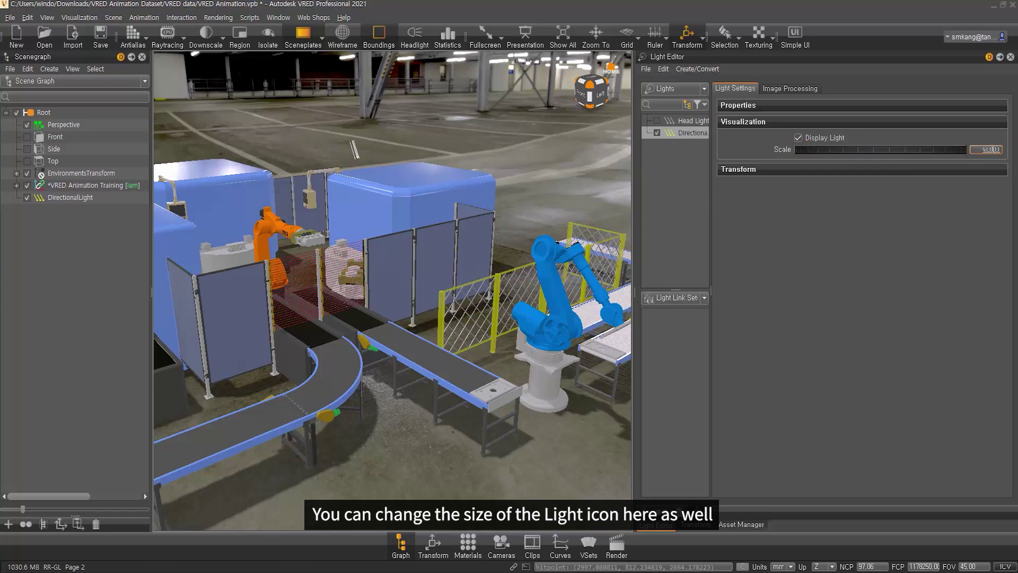
pyautogui.click(737, 170)
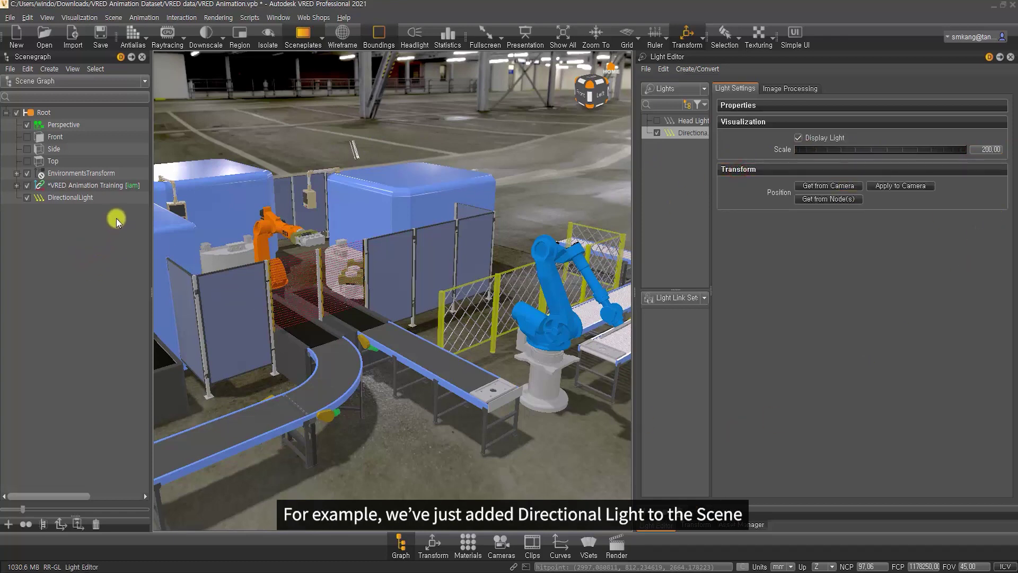
# Select the directional light and toggle it off and back on in the scenegraph to compare this with its Display Light option.
pyautogui.click(358, 154)
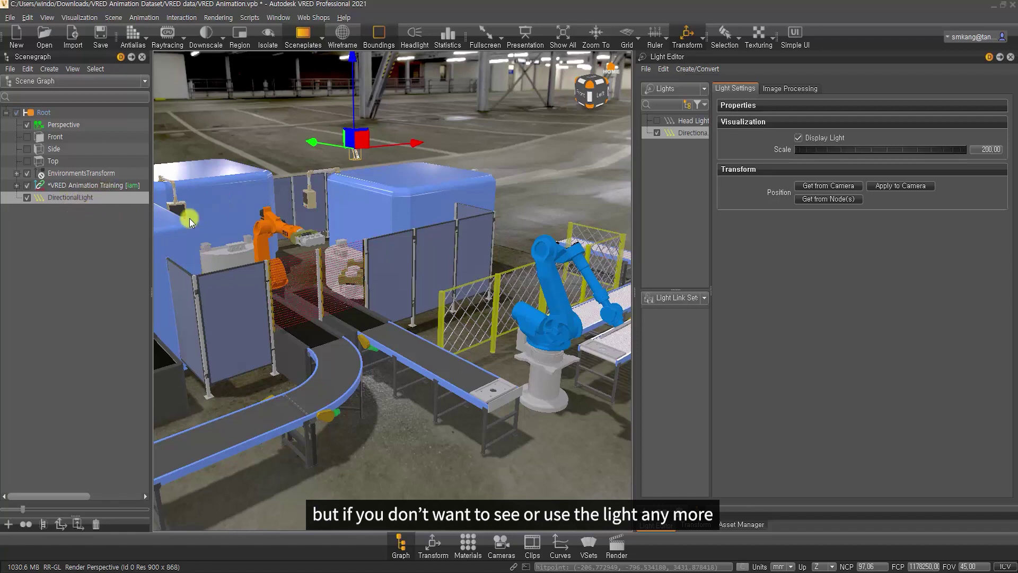
pyautogui.click(27, 198)
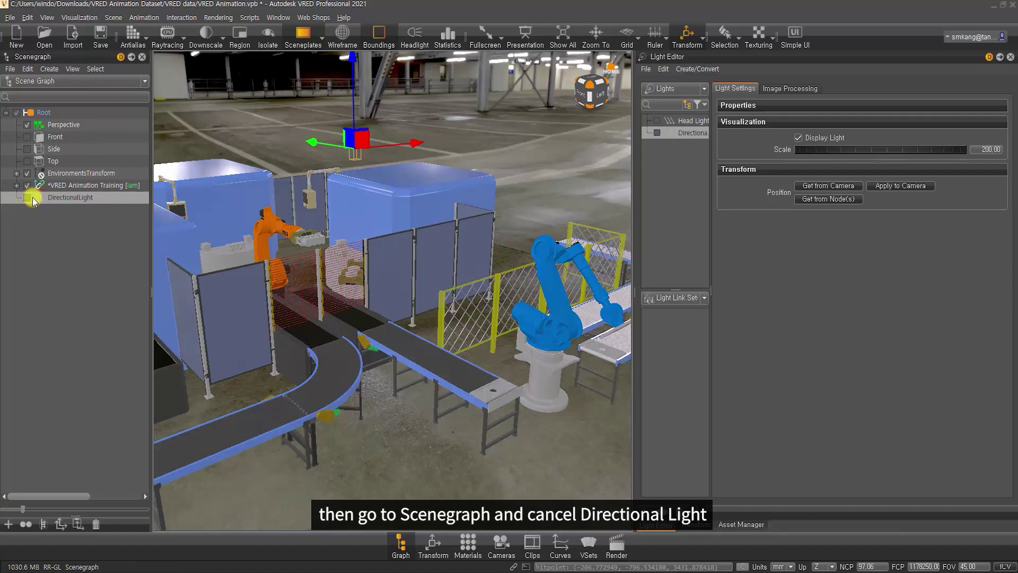
pyautogui.click(26, 198)
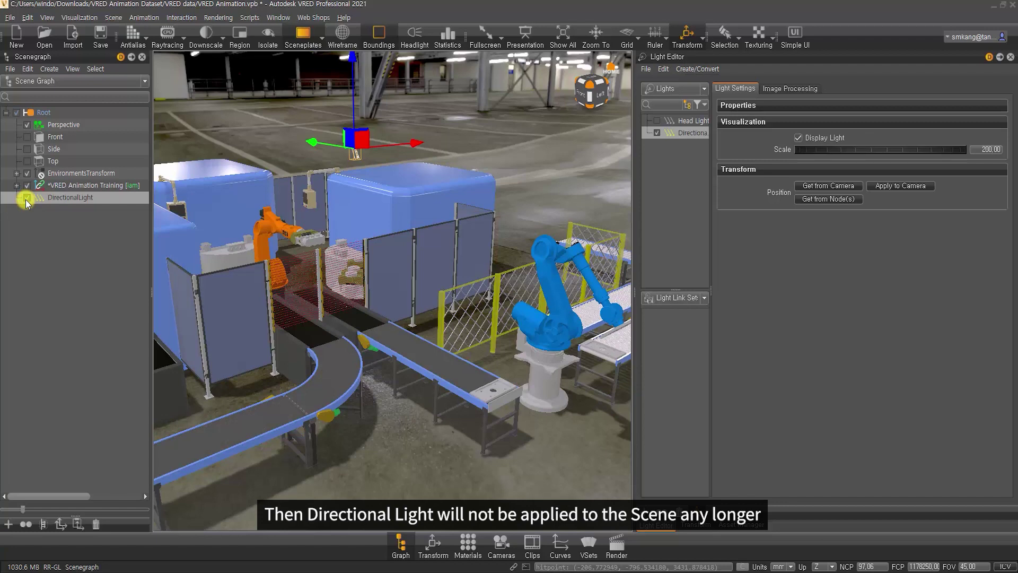
pyautogui.click(26, 198)
pyautogui.click(26, 199)
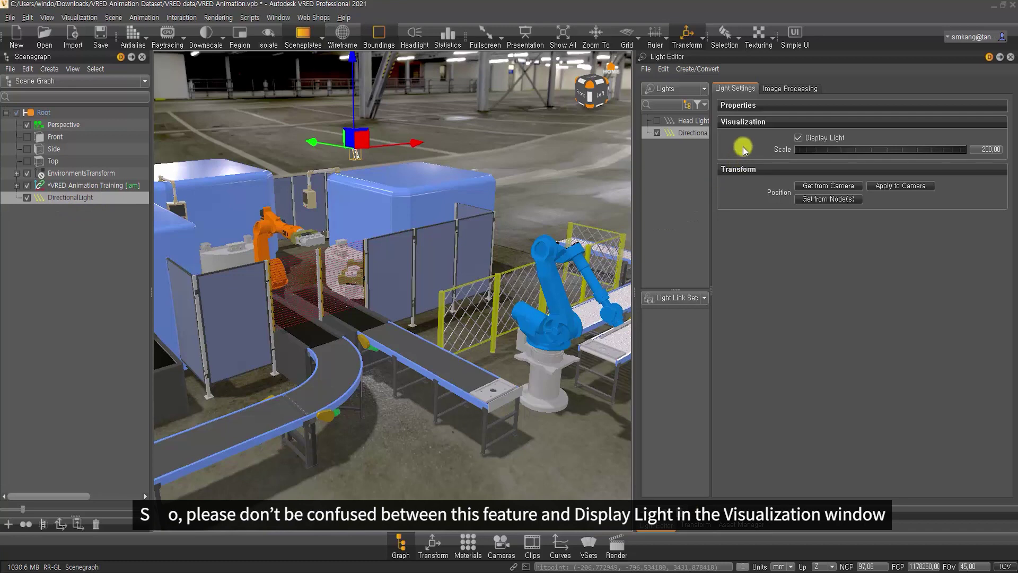
pyautogui.click(798, 138)
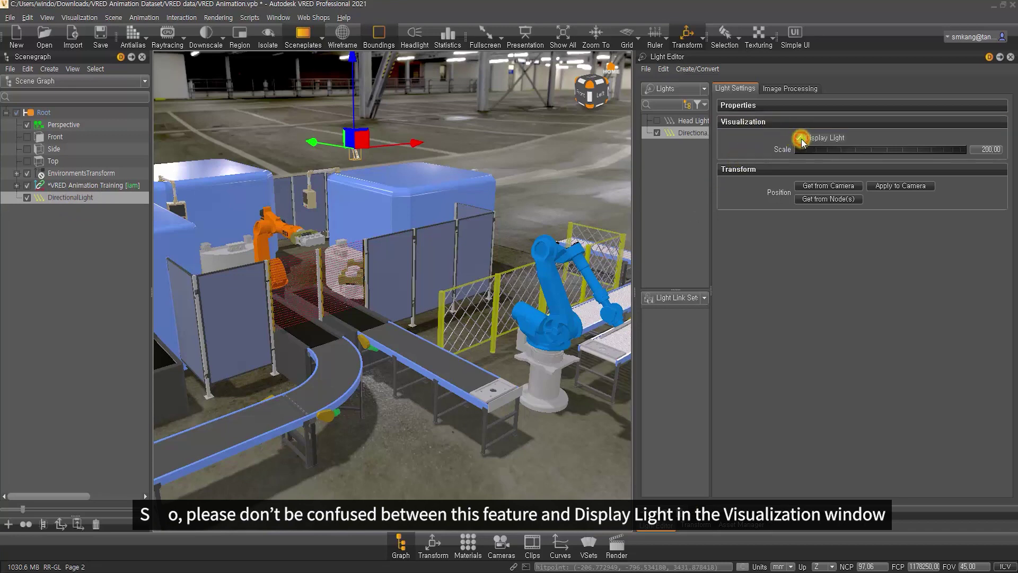